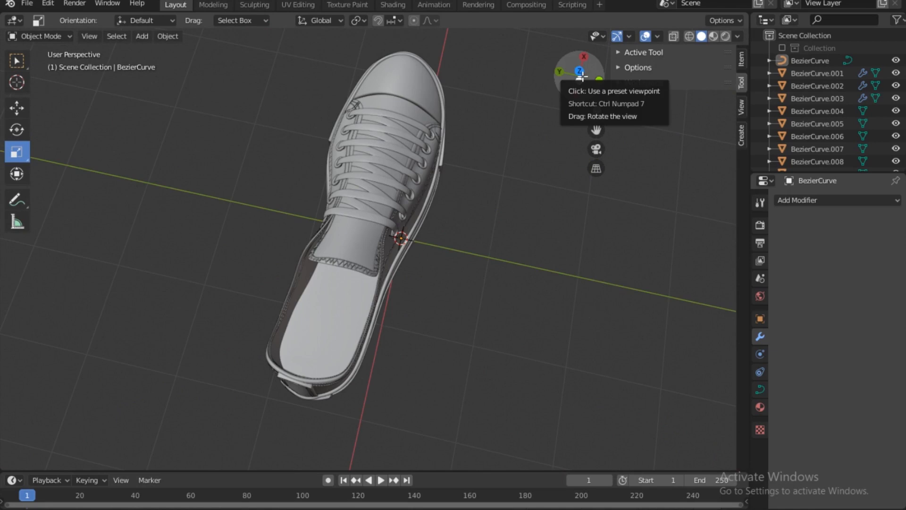
# Select all shoe parts by selecting the three Empty reference objects in the scene list and inverting the selection
pyautogui.moveTo(579, 74); pyautogui.dragTo(550, 109)
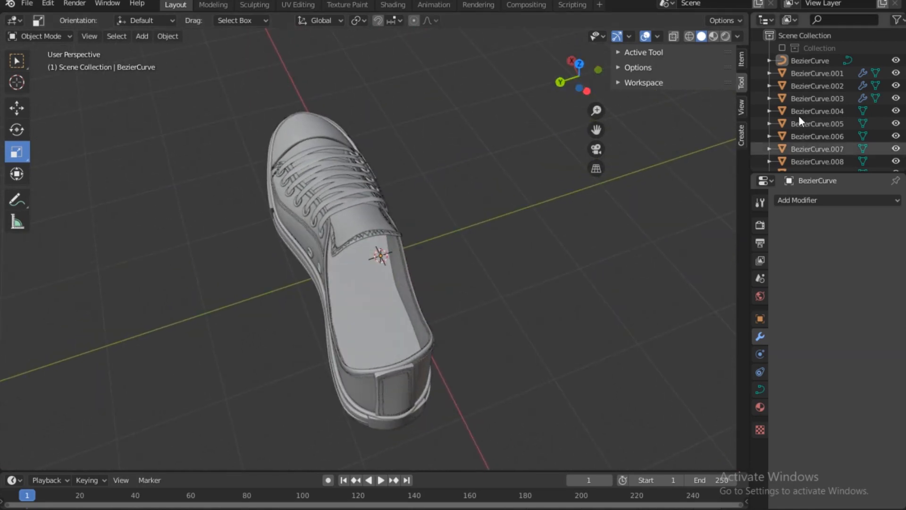
pyautogui.click(820, 60)
pyautogui.scroll(-8, 822, 70)
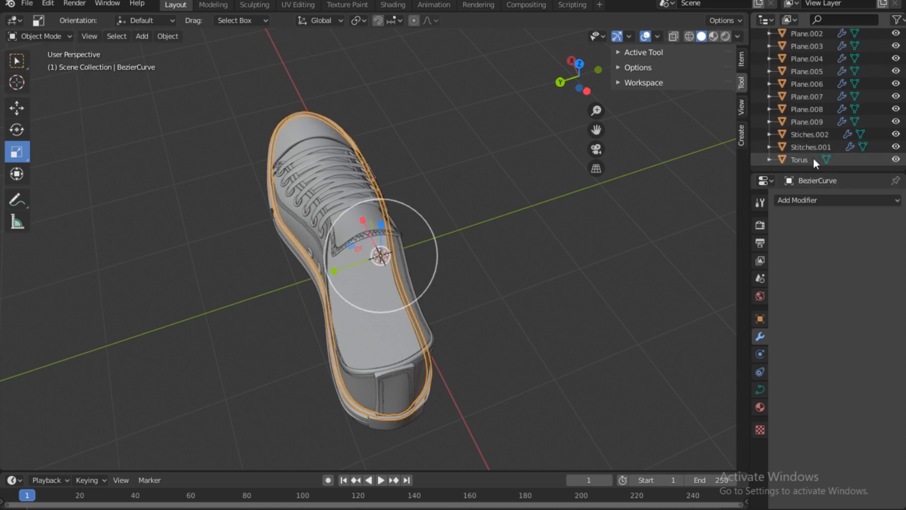
pyautogui.scroll(5, 814, 158)
pyautogui.click(802, 109)
pyautogui.keyDown('shift'); pyautogui.click(825, 132); pyautogui.keyUp('shift')
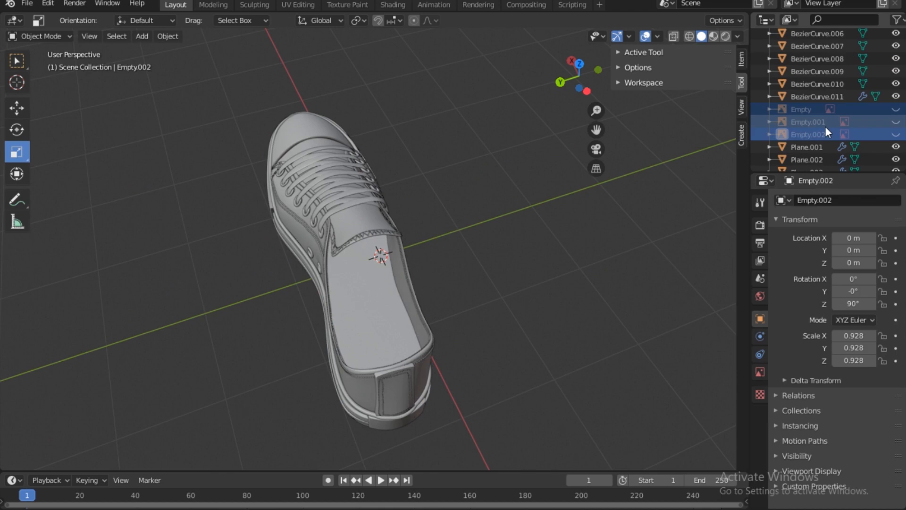
pyautogui.hotkey('ctrl', 'i')
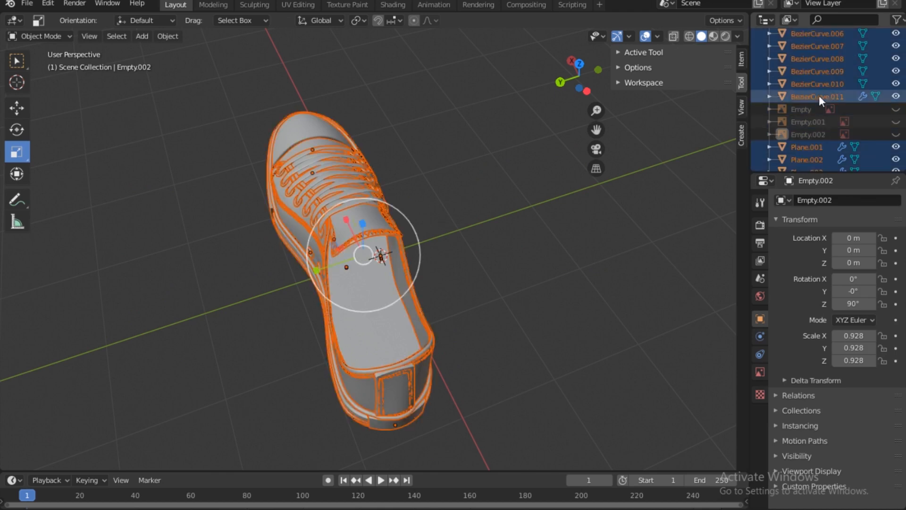
pyautogui.scroll(5, 845, 74)
pyautogui.scroll(-5, 838, 82)
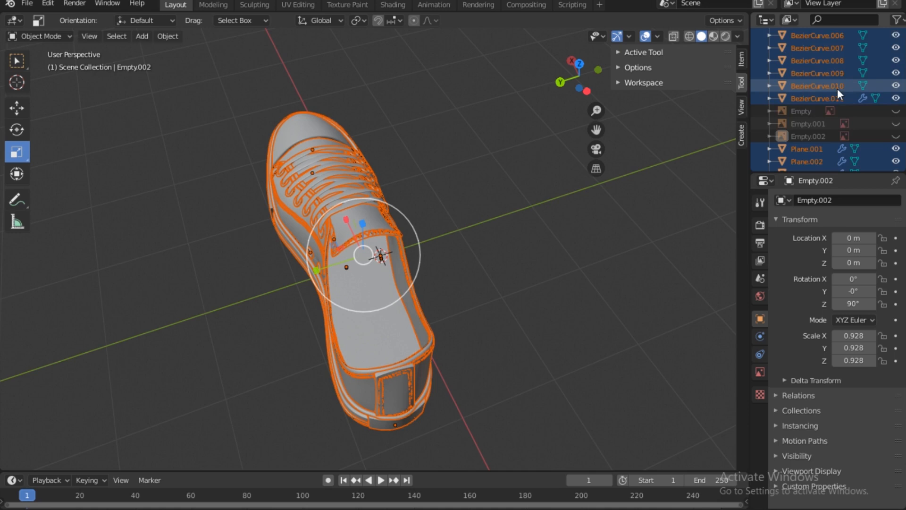
pyautogui.scroll(5, 835, 89)
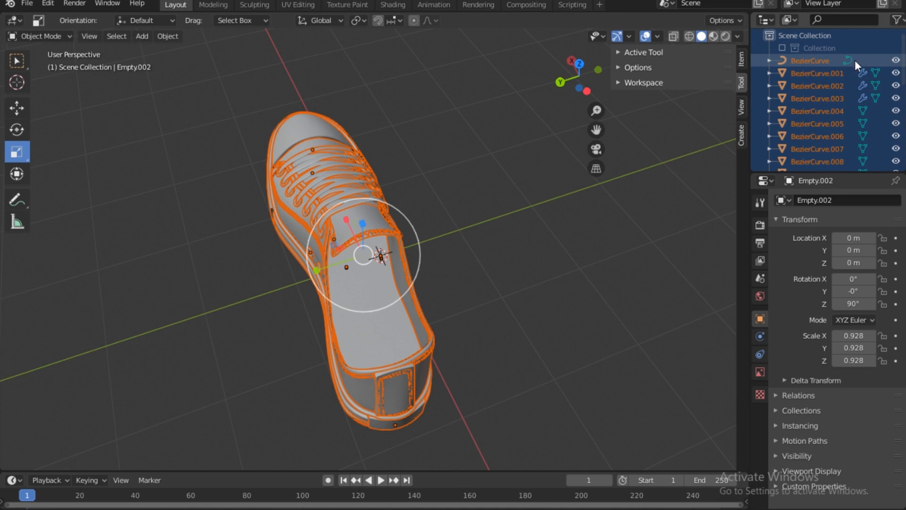
# Duplicate the selected shoe and place the copy 1.93 m away along the Y axis
pyautogui.scroll(-7, 464, 154)
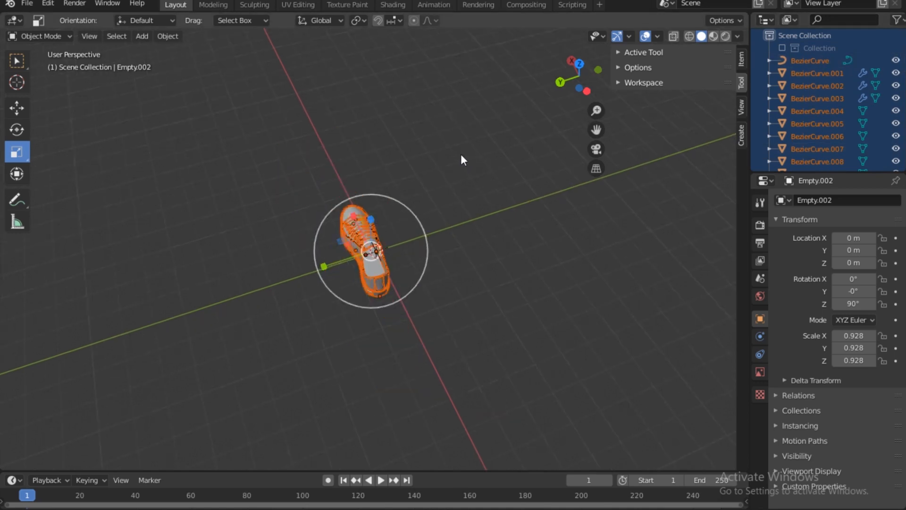
pyautogui.scroll(6, 460, 154)
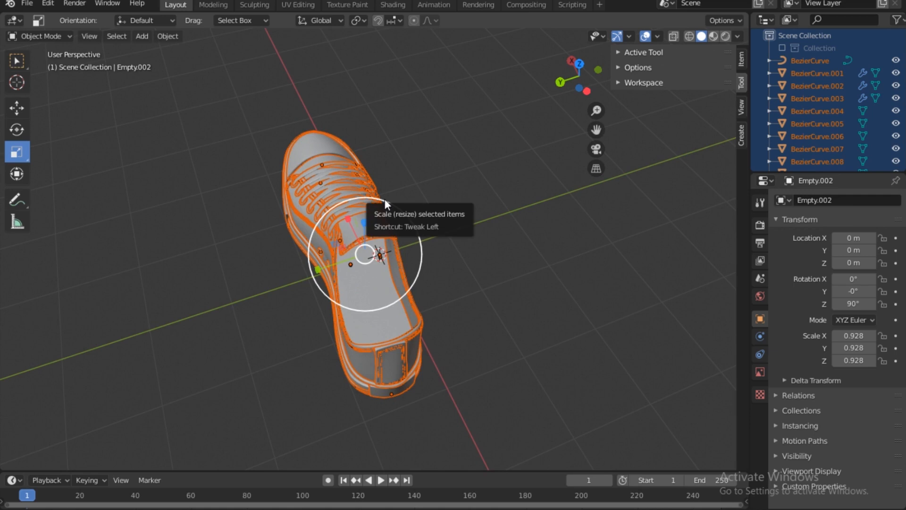
pyautogui.hotkey('shift', 'd')
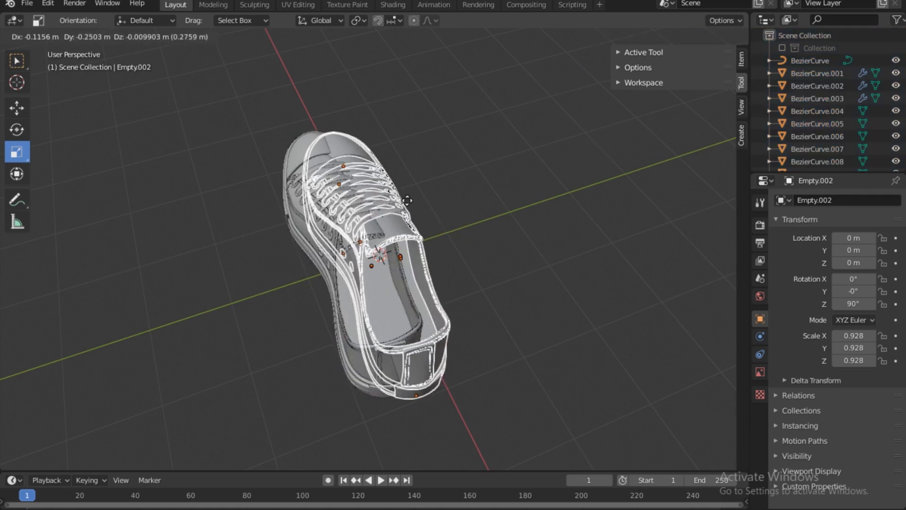
pyautogui.press('y')
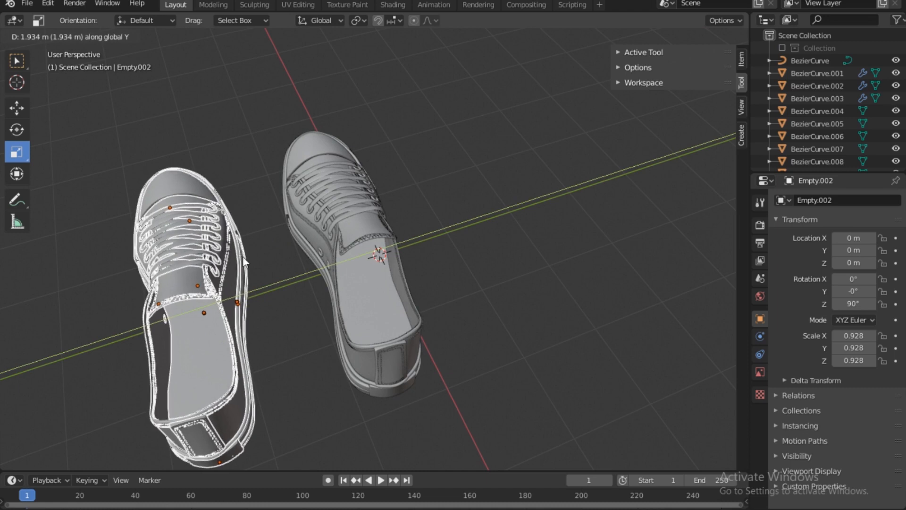
pyautogui.click(243, 256)
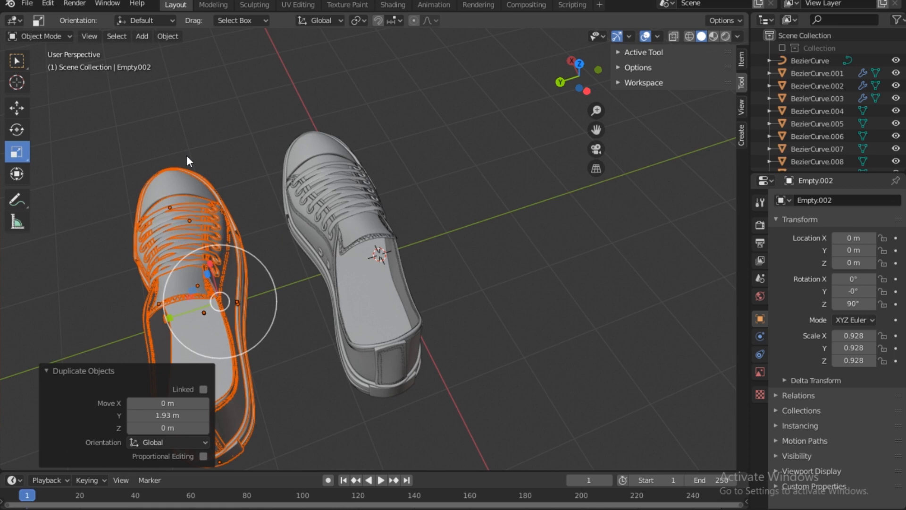
# Mirror the duplicated shoe by scaling it by -1 on all axes
pyautogui.press('s')
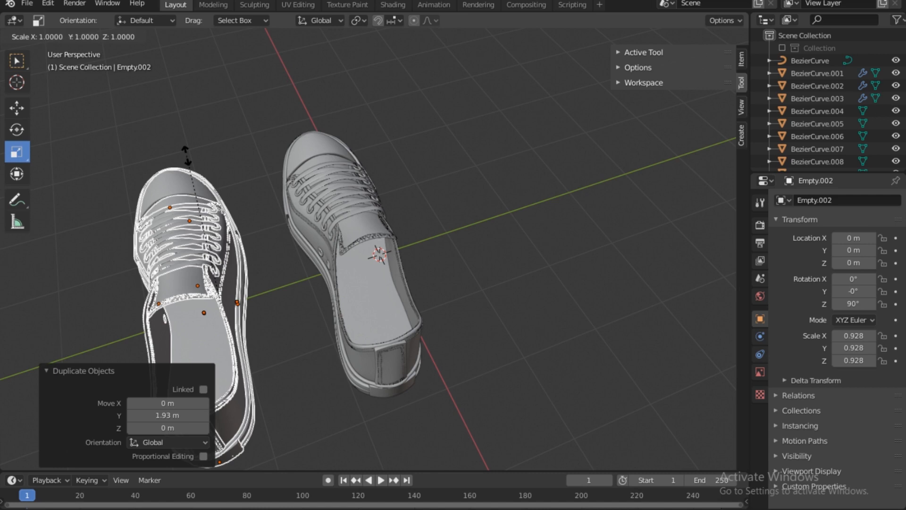
pyautogui.write('-1')
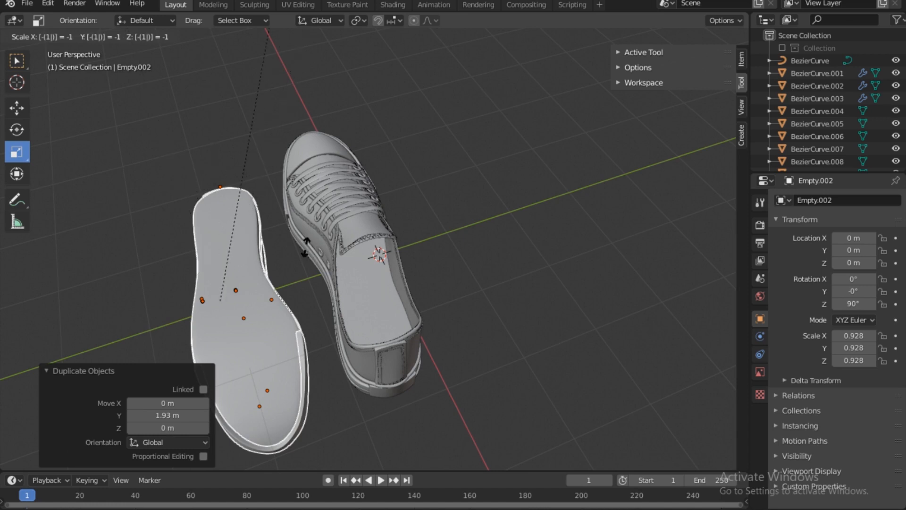
pyautogui.press('Return')
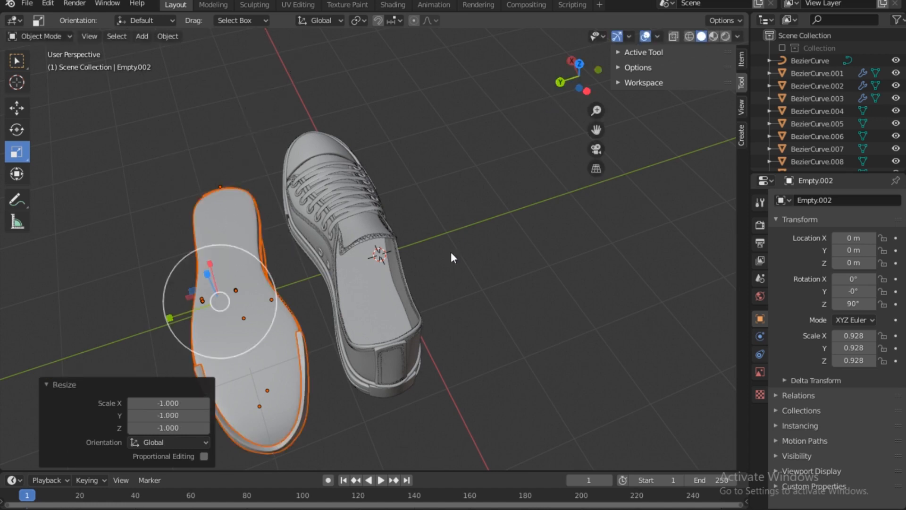
pyautogui.hotkey('ctrl', 'z')
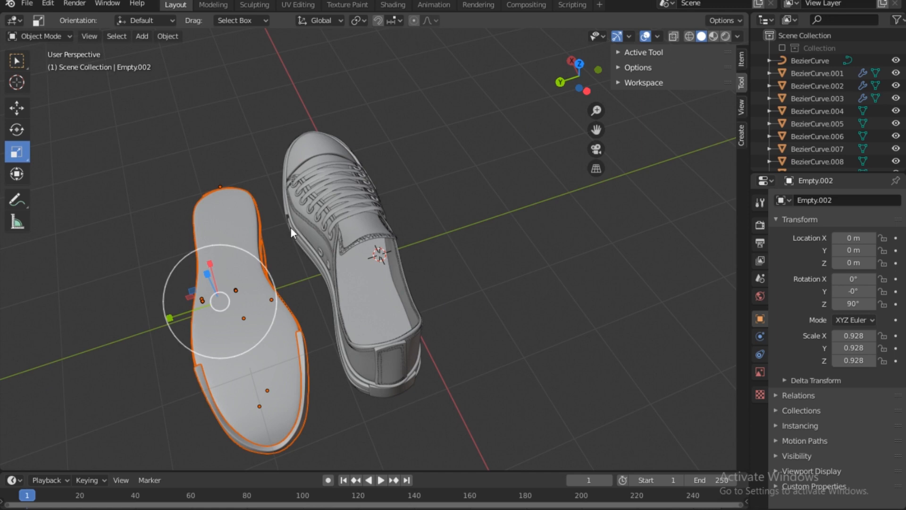
# In the right orthographic view, reselect the whole mirrored shoe with X-ray on and rotate it 180° to stand upright
pyautogui.press('`')
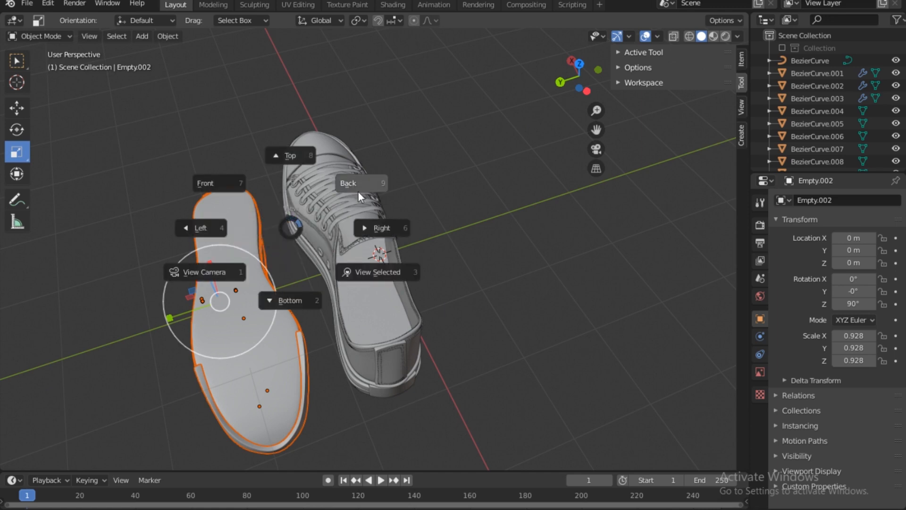
pyautogui.click(374, 228)
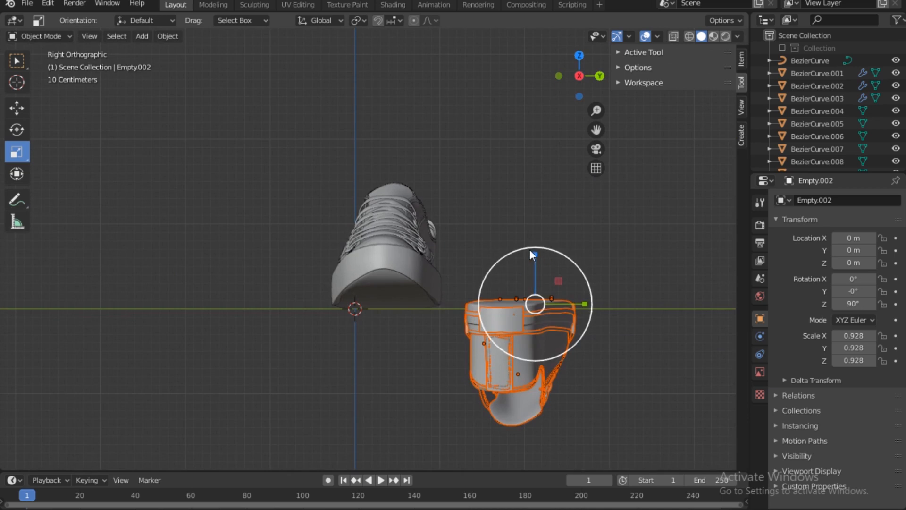
pyautogui.moveTo(530, 249); pyautogui.dragTo(567, 290)
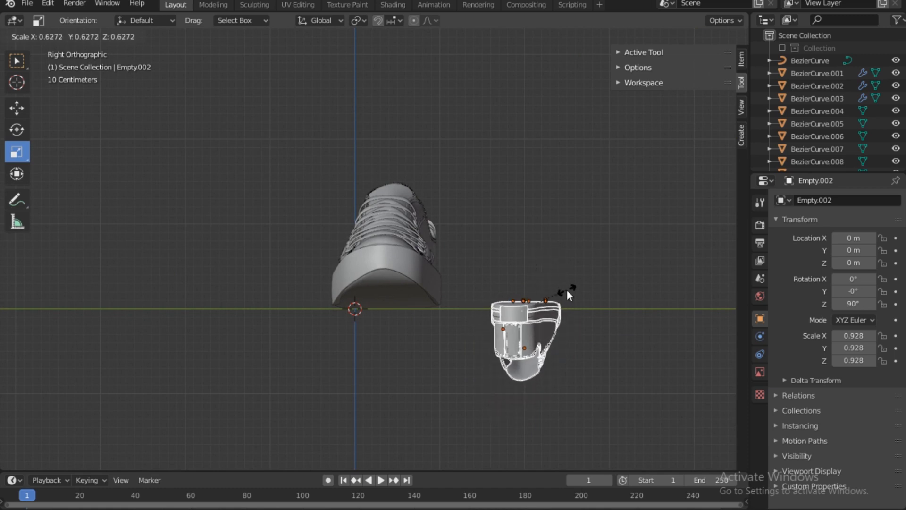
pyautogui.rightClick(567, 289)
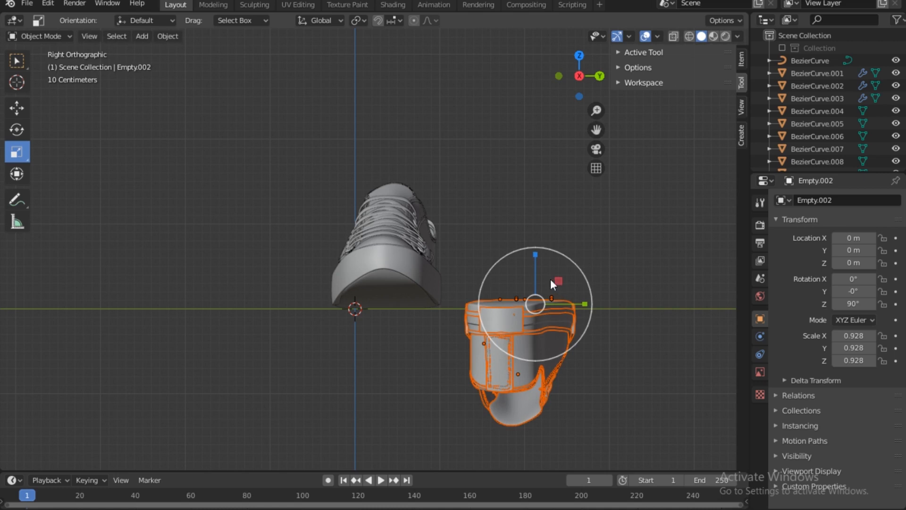
pyautogui.click(531, 225)
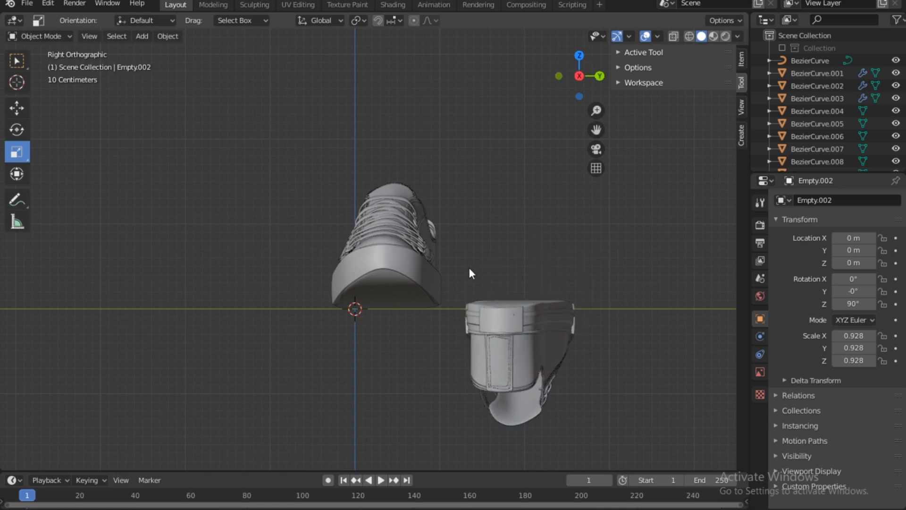
pyautogui.click(673, 36)
pyautogui.moveTo(465, 248); pyautogui.dragTo(596, 440)
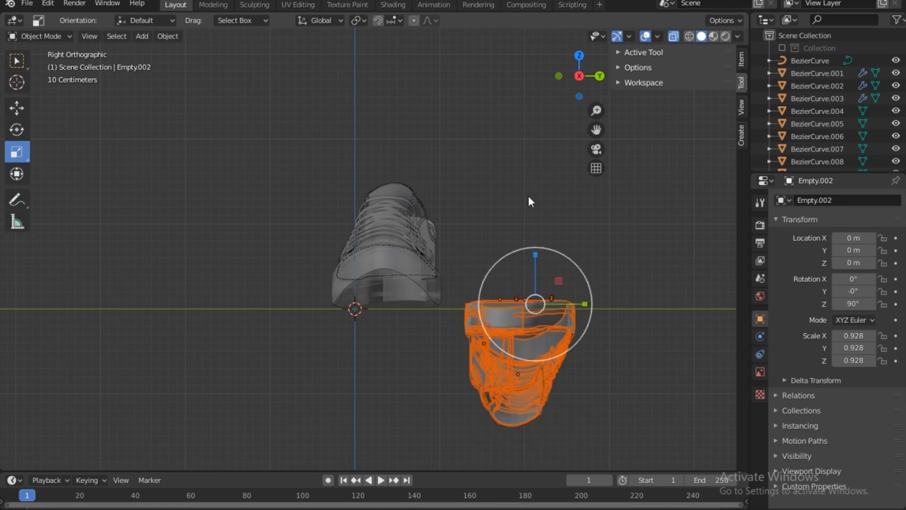
pyautogui.click(17, 130)
pyautogui.moveTo(534, 257); pyautogui.dragTo(537, 344)
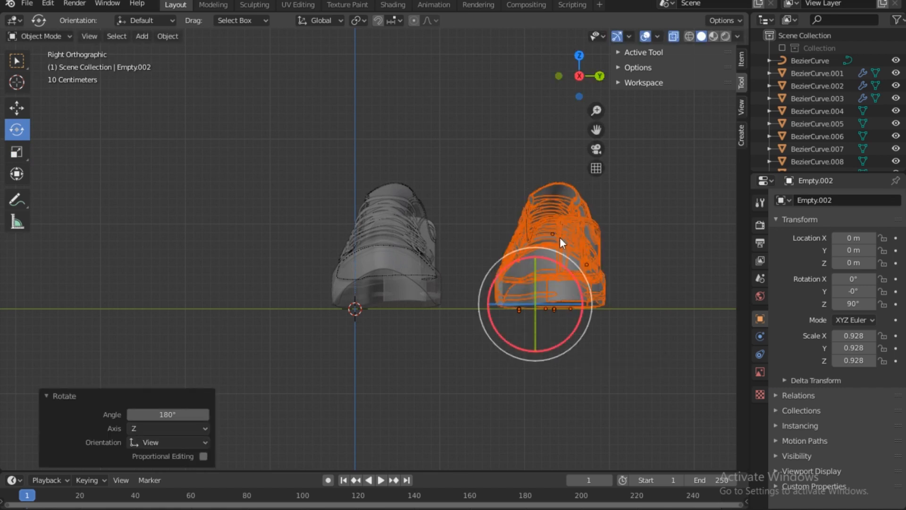
# In the top view, rotate the mirrored shoe half a turn so its toe points the same way as the original, and deselect it
pyautogui.moveTo(579, 75); pyautogui.dragTo(559, 87)
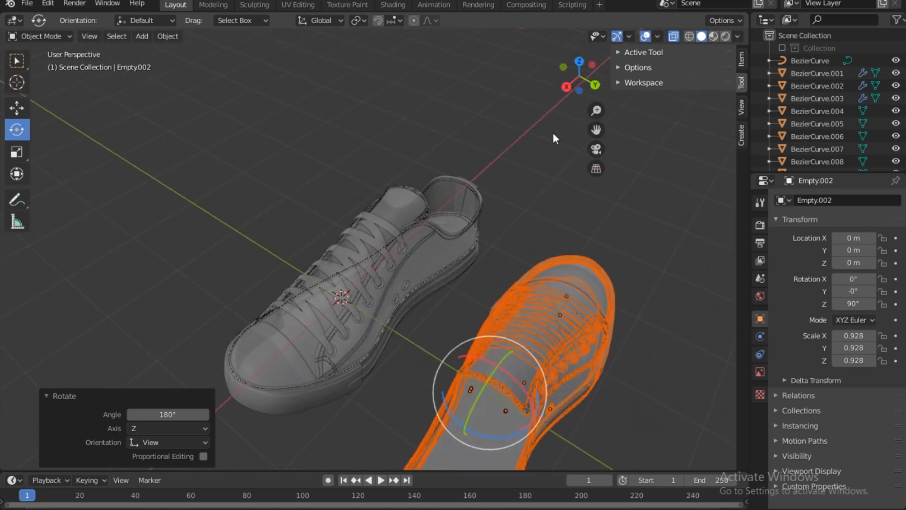
pyautogui.press('`')
pyautogui.click(565, 111)
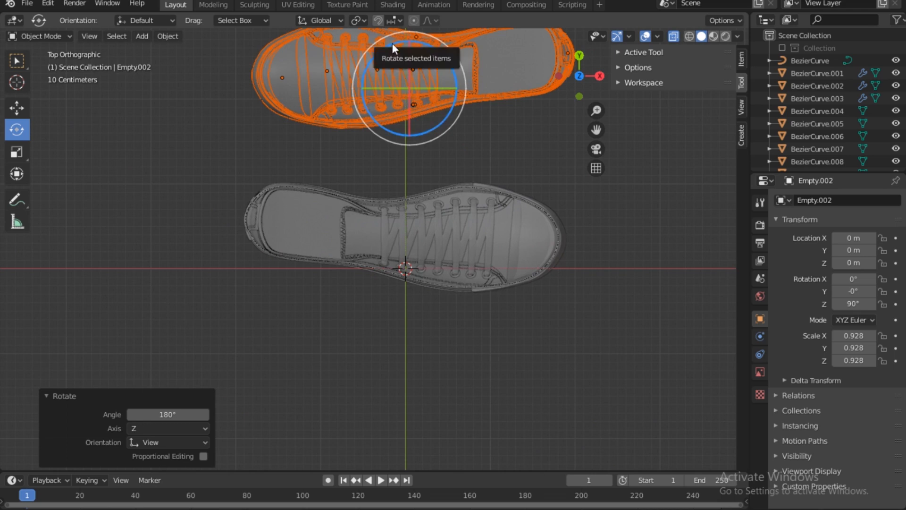
pyautogui.moveTo(421, 125); pyautogui.dragTo(396, 55)
pyautogui.click(621, 173)
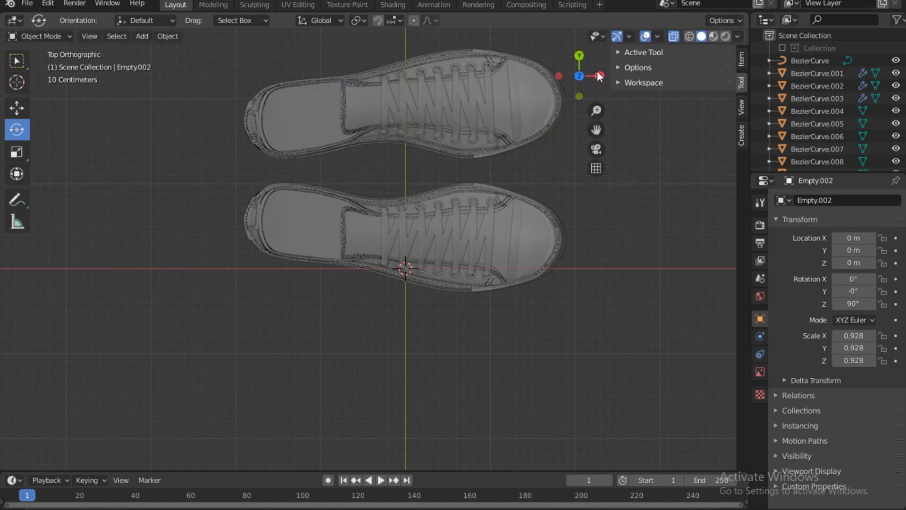
# Turn off X-ray display and inspect the pair of shoes from the front
pyautogui.click(675, 38)
pyautogui.moveTo(580, 80); pyautogui.dragTo(558, 32)
pyautogui.scroll(-1, 491, 268)
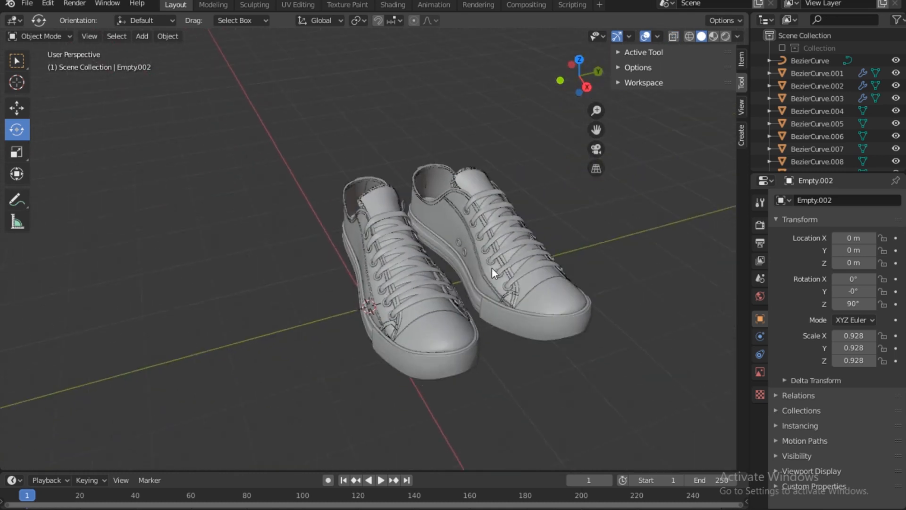
pyautogui.moveTo(578, 77); pyautogui.dragTo(629, 68)
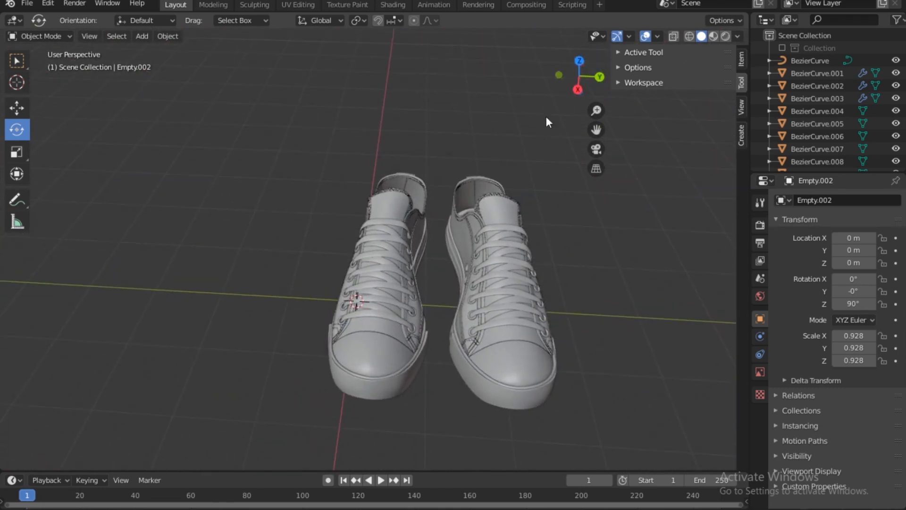
pyautogui.moveTo(577, 87); pyautogui.dragTo(322, 287)
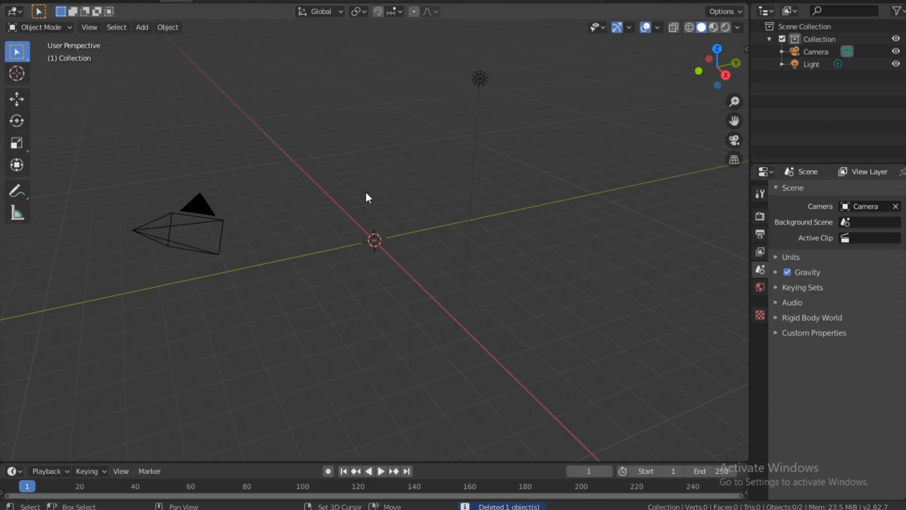
# Add a plane at the origin of the empty scene and scale it up uniformly into a large ground surface
pyautogui.hotkey('shift', 'a')
pyautogui.moveTo(365, 192)
pyautogui.click(430, 195)
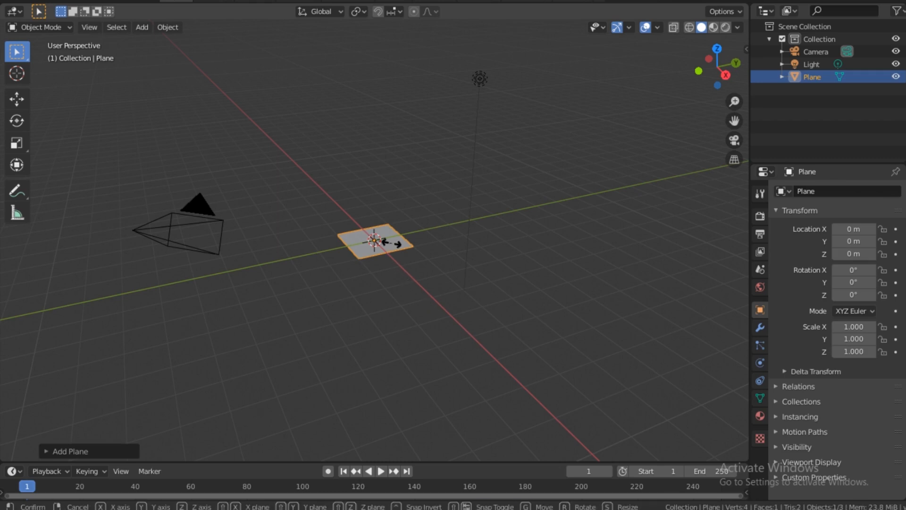
pyautogui.press('s')
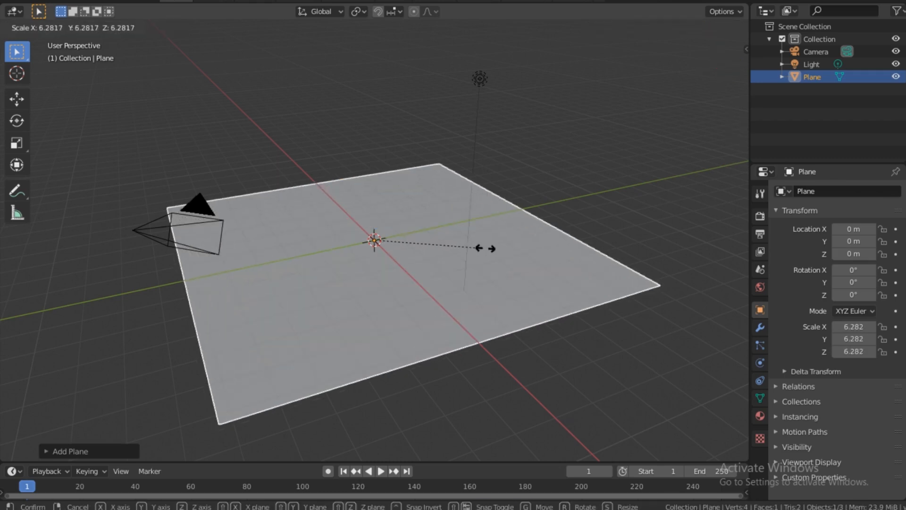
pyautogui.click(522, 253)
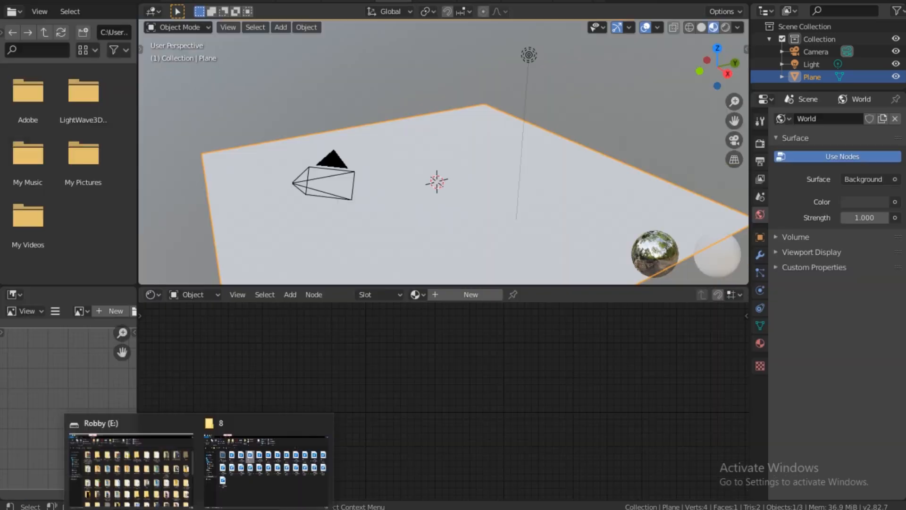
# Switch to File Explorer, open the REGULAR 4K map folder of the GroundDirtRocky002 texture, and return to Blender
pyautogui.click(162, 461)
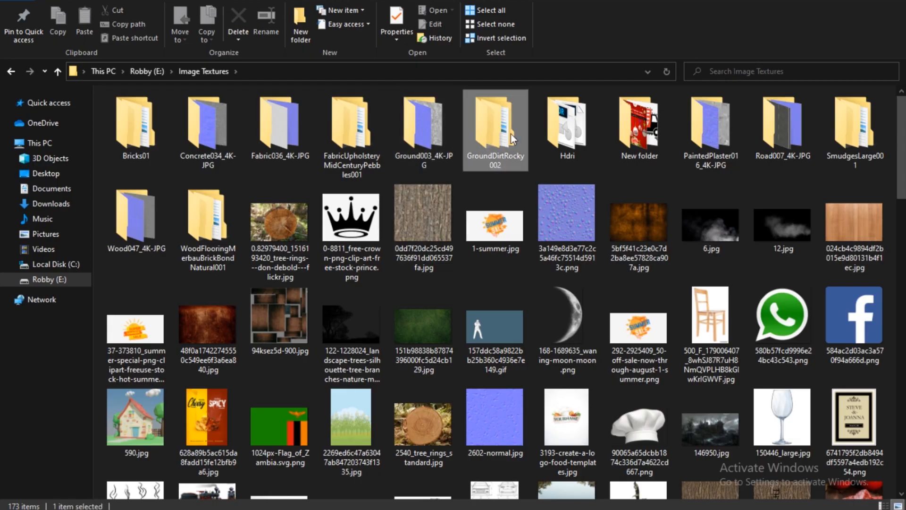
pyautogui.doubleClick(512, 136)
pyautogui.doubleClick(162, 110)
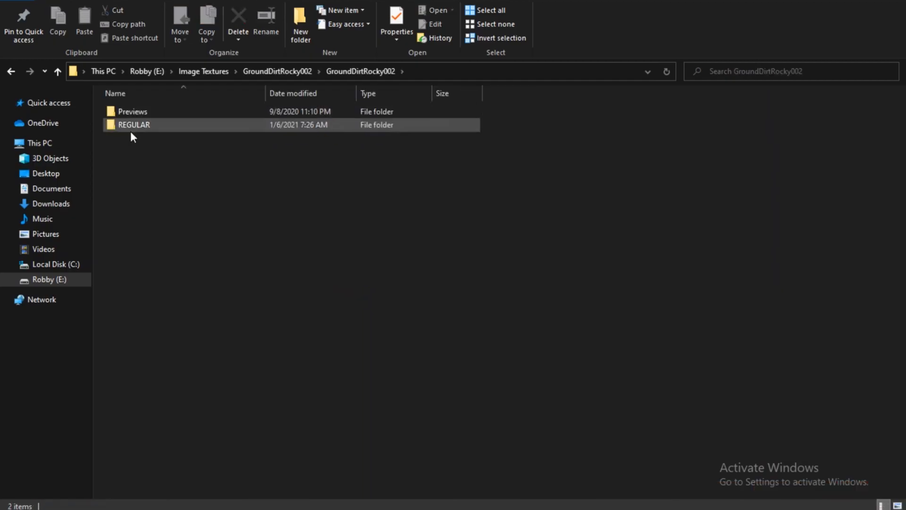
pyautogui.doubleClick(128, 126)
pyautogui.doubleClick(154, 113)
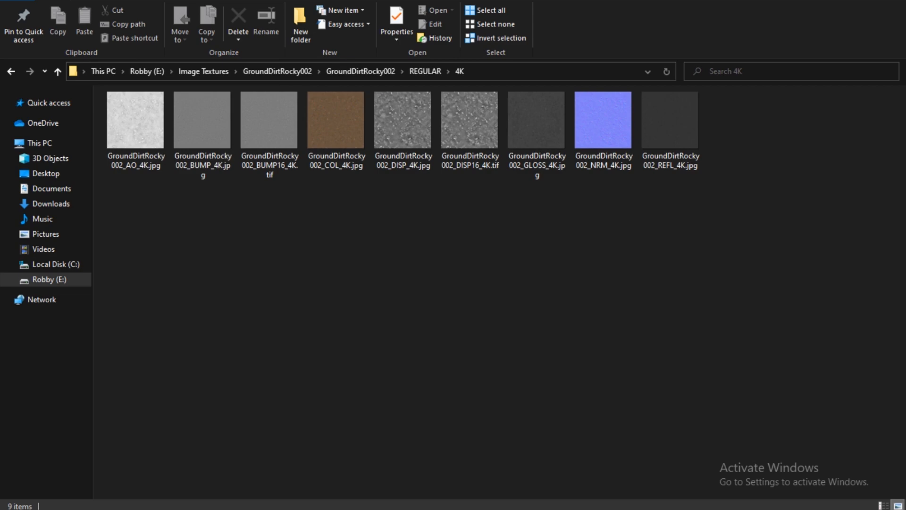
pyautogui.hotkey('alt', 'Tab')
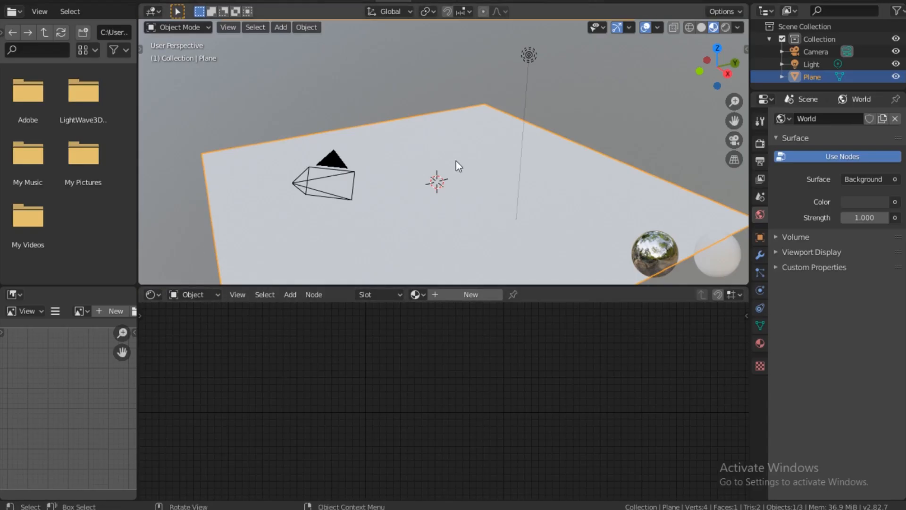
# Create a new material on the plane and connect GroundDirtRocky002_COL_4K.jpg as an image texture to the Principled BSDF's Base Color
pyautogui.click(476, 293)
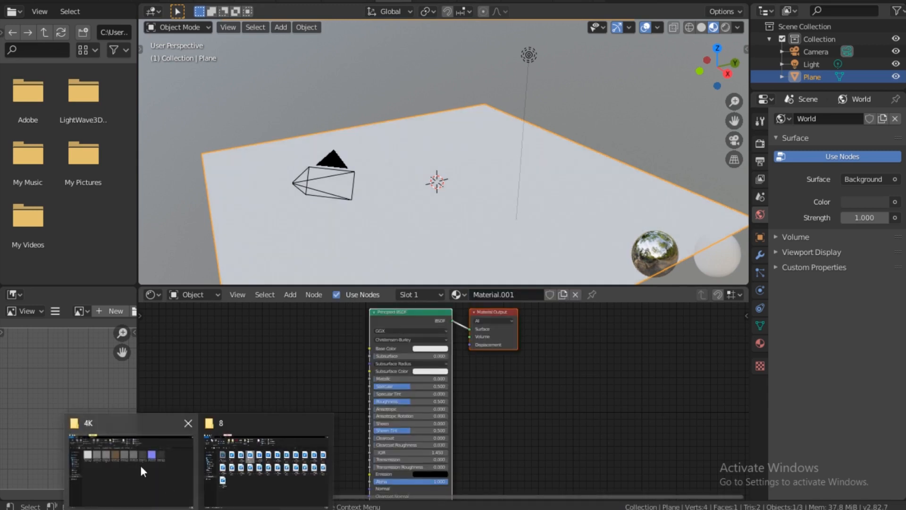
pyautogui.click(140, 464)
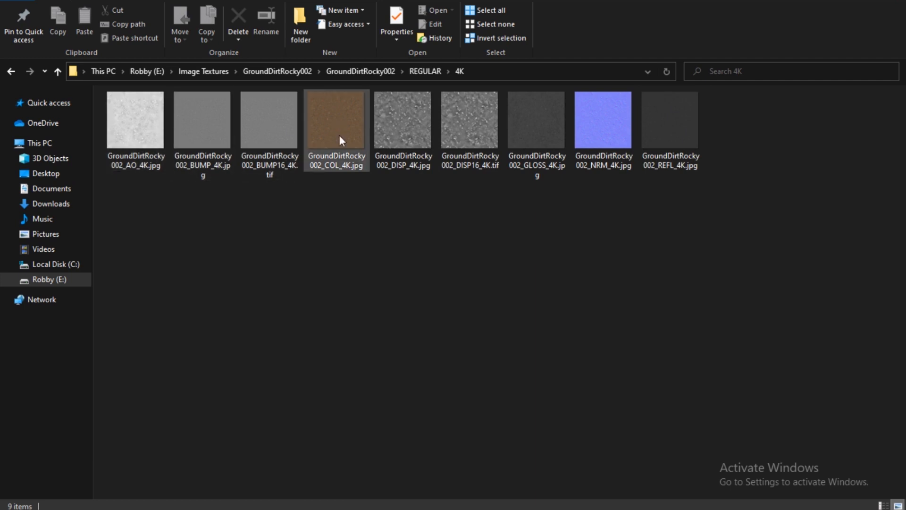
pyautogui.moveTo(333, 149); pyautogui.dragTo(370, 348)
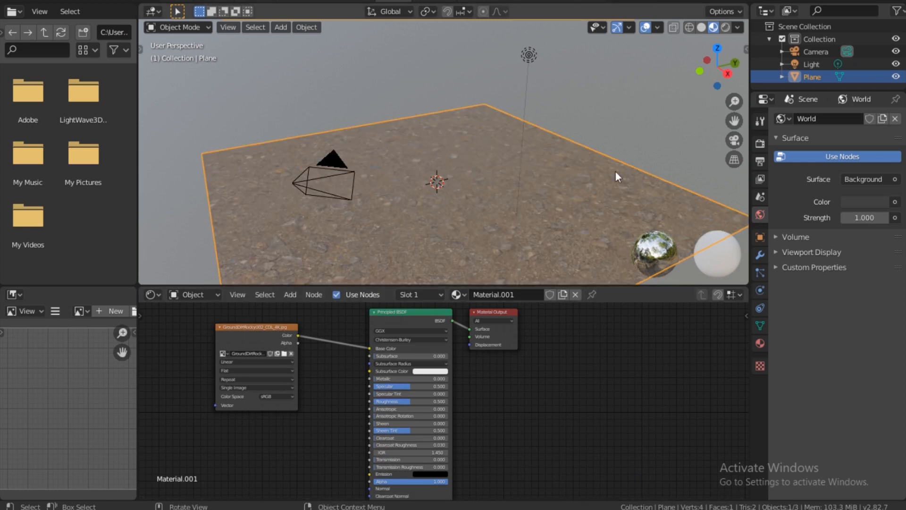
# Switch the viewport to rendered shading, and bring in GroundDirtRocky002_GLOSS_4K.jpg as an image texture connected to the Principled BSDF's Roughness
pyautogui.click(725, 27)
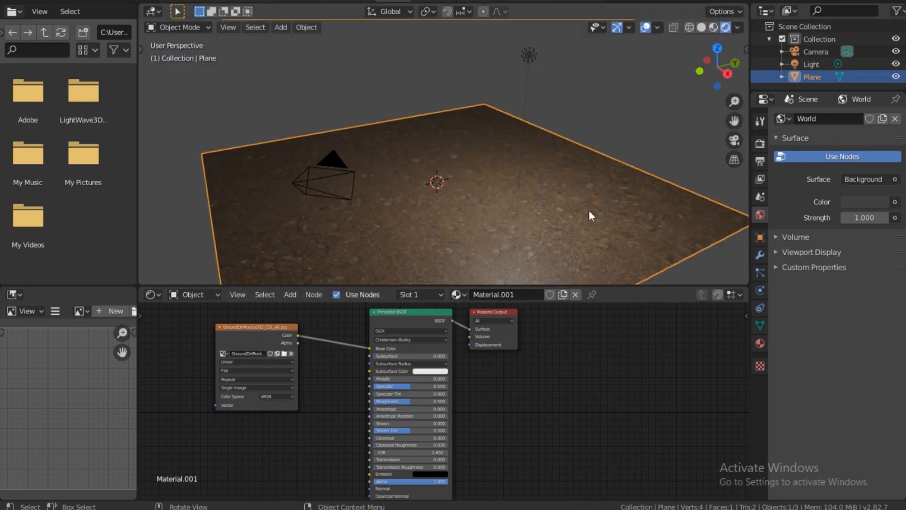
pyautogui.moveTo(734, 121); pyautogui.dragTo(783, 52)
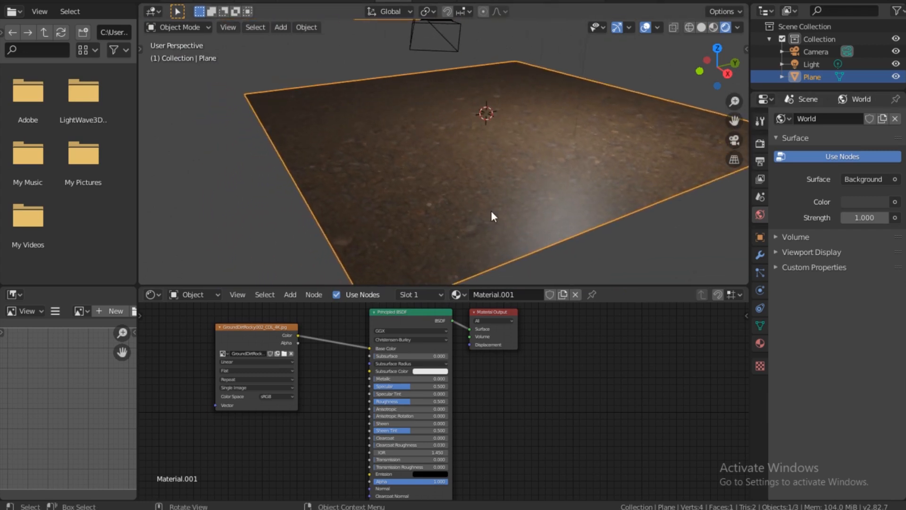
pyautogui.click(172, 478)
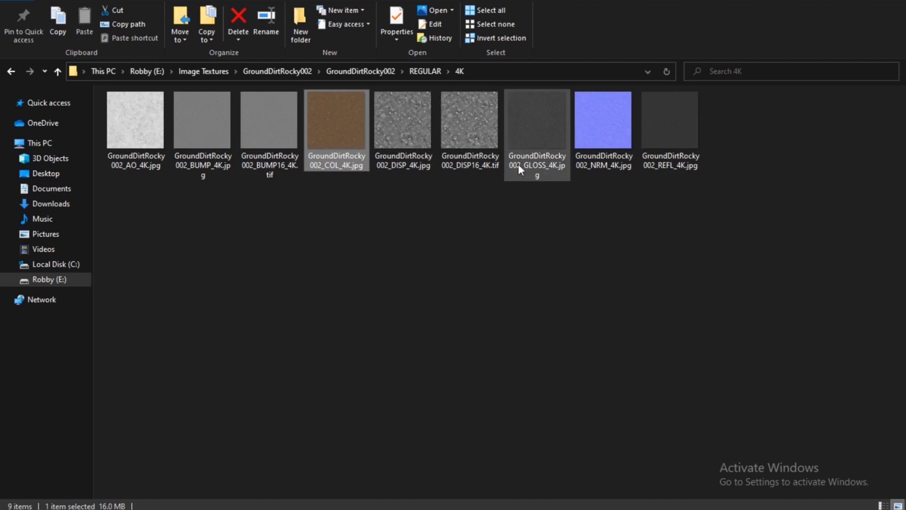
pyautogui.moveTo(536, 142); pyautogui.dragTo(225, 429)
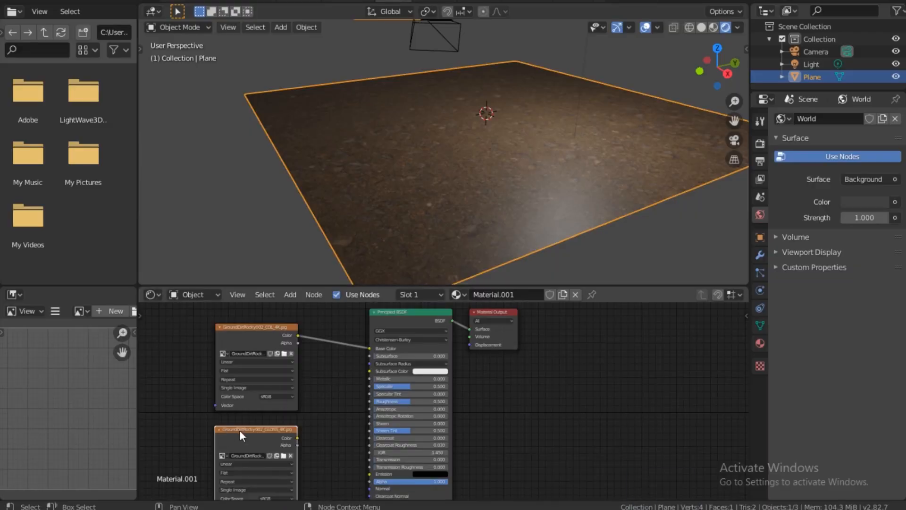
pyautogui.click(267, 423)
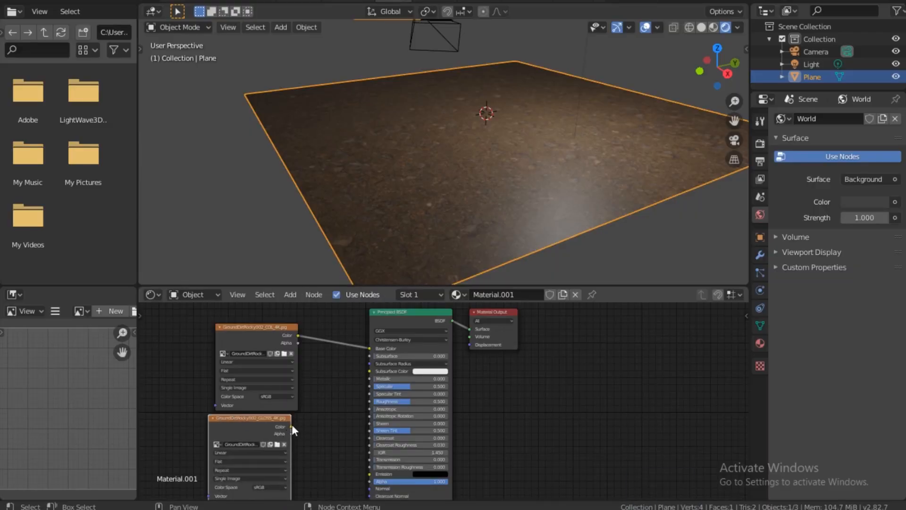
pyautogui.moveTo(289, 426); pyautogui.dragTo(370, 402)
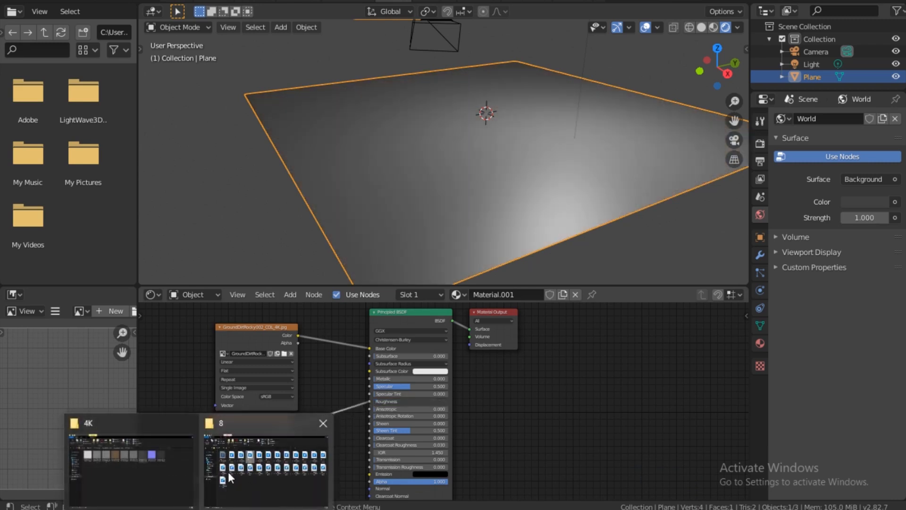
# Bring GroundDirtRocky002_NRM_4K.jpg from the 4K folder into the shader graph and place its node below and left of the gloss texture
pyautogui.click(315, 437)
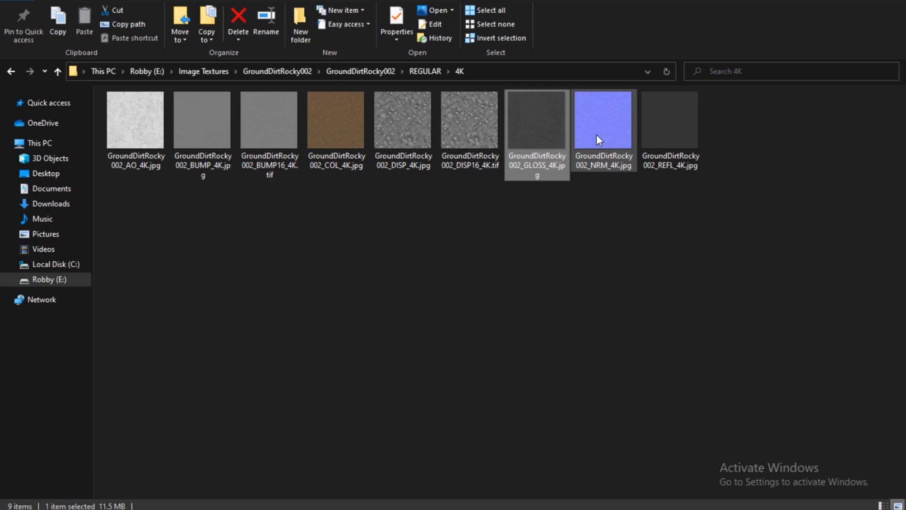
pyautogui.moveTo(597, 130); pyautogui.dragTo(330, 430)
pyautogui.moveTo(485, 454); pyautogui.dragTo(484, 455)
pyautogui.moveTo(481, 450); pyautogui.dragTo(538, 503, button='middle')
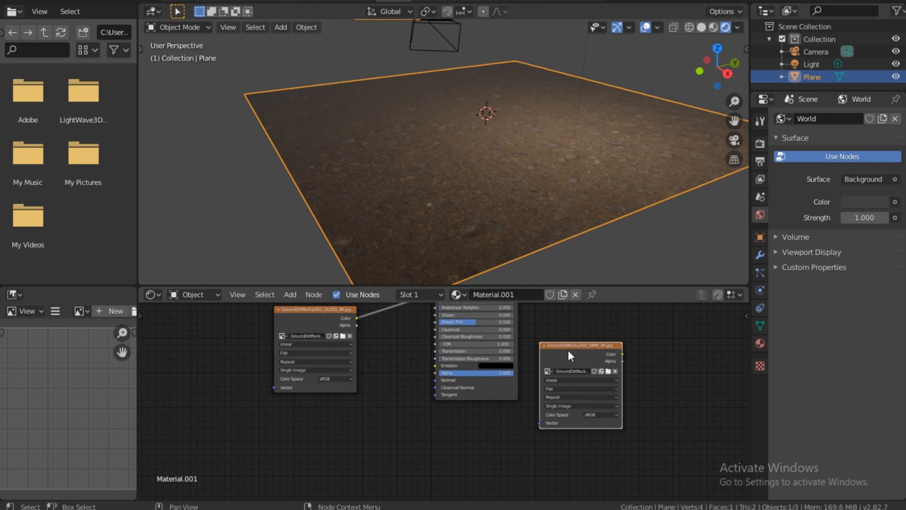
pyautogui.moveTo(568, 344); pyautogui.dragTo(181, 382)
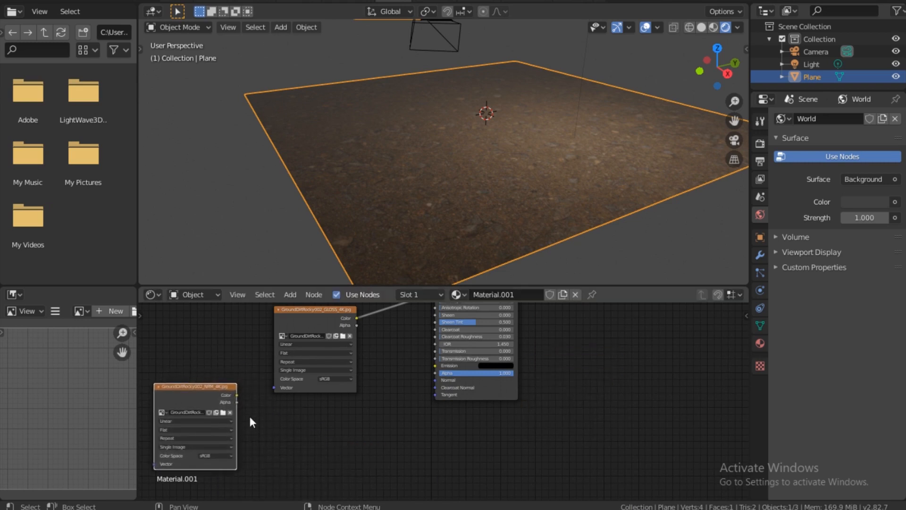
pyautogui.moveTo(244, 426); pyautogui.dragTo(307, 355, button='middle')
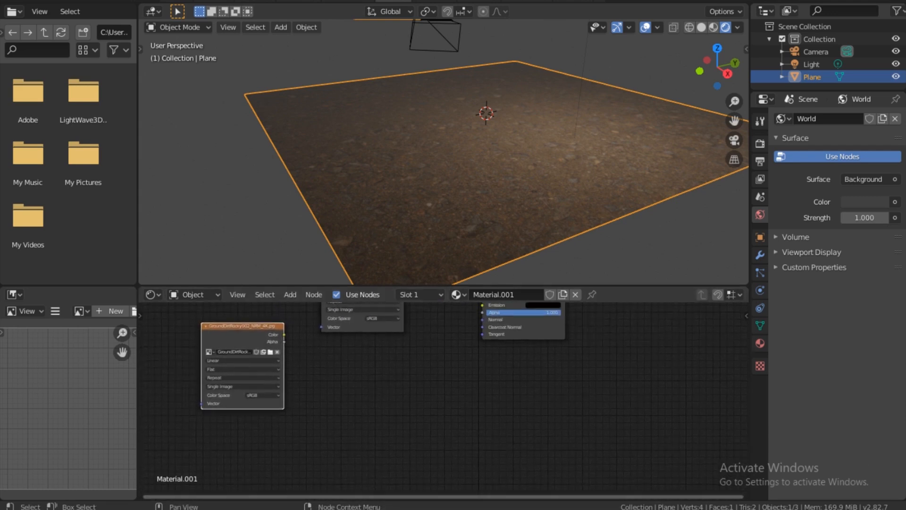
# Bring GroundDirtRocky002_DISP16_4K.tif from the 4K folder into the shader graph and place its node directly below the normal texture
pyautogui.moveTo(216, 491)
pyautogui.click(166, 475)
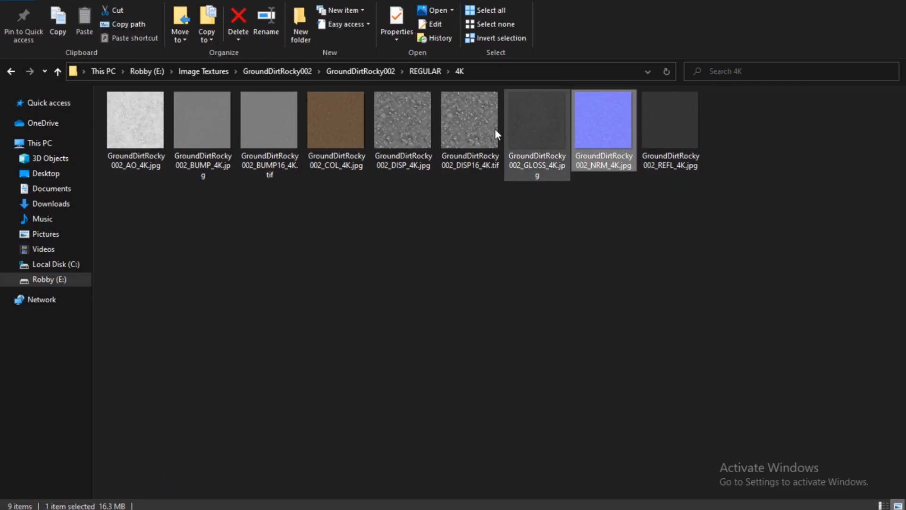
pyautogui.click(466, 123)
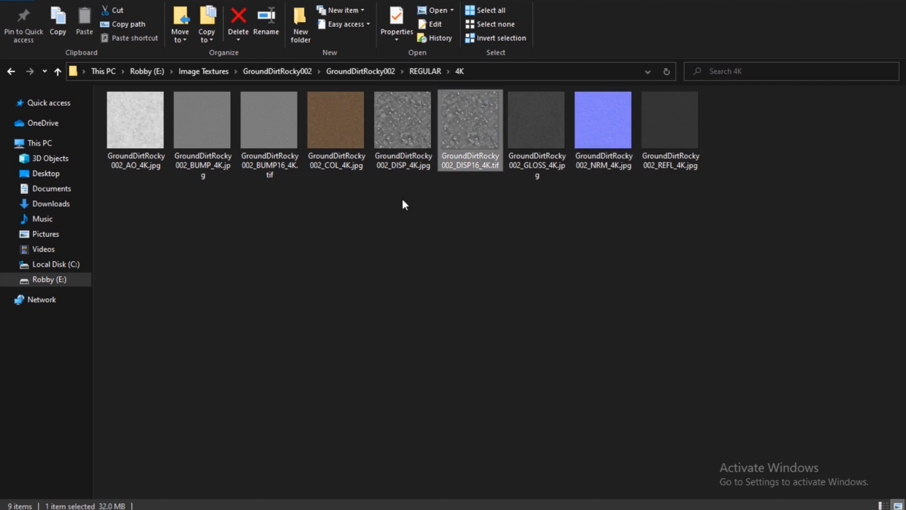
pyautogui.moveTo(452, 162); pyautogui.dragTo(300, 460)
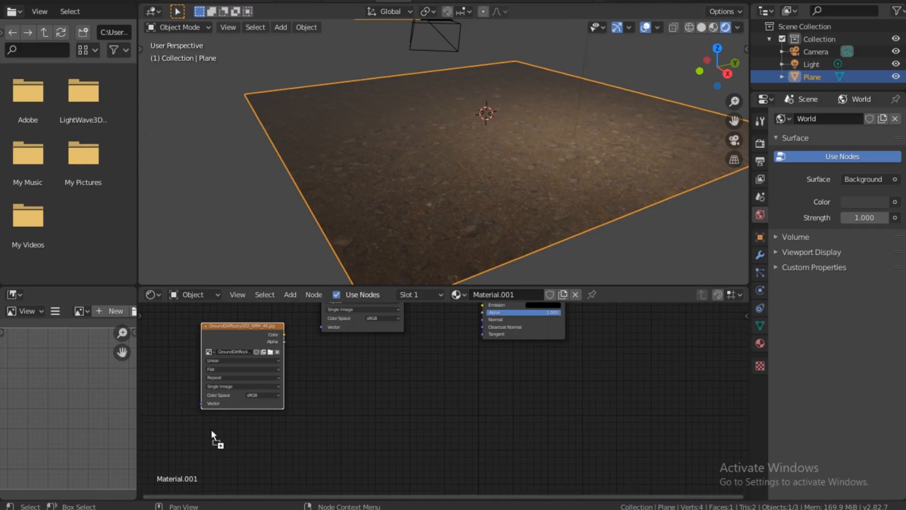
pyautogui.moveTo(206, 417); pyautogui.dragTo(247, 417)
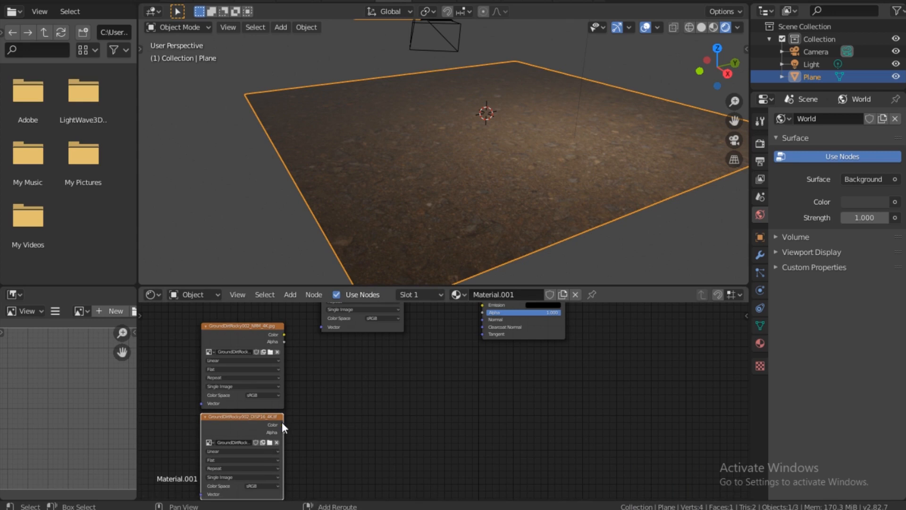
# Add a Bump node beside the displacement texture and connect the texture's Color output to the Bump Height
pyautogui.hotkey('shift', 'a')
pyautogui.click(268, 364)
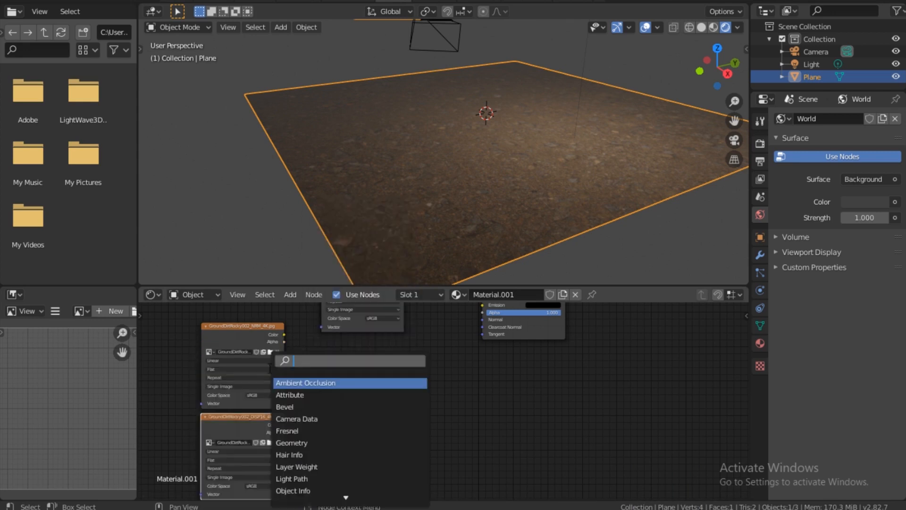
pyautogui.write('bu')
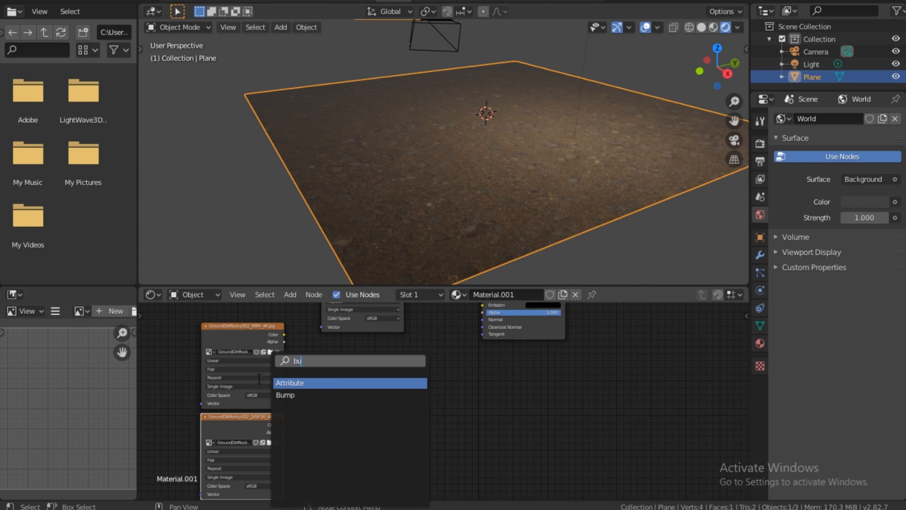
pyautogui.click(301, 397)
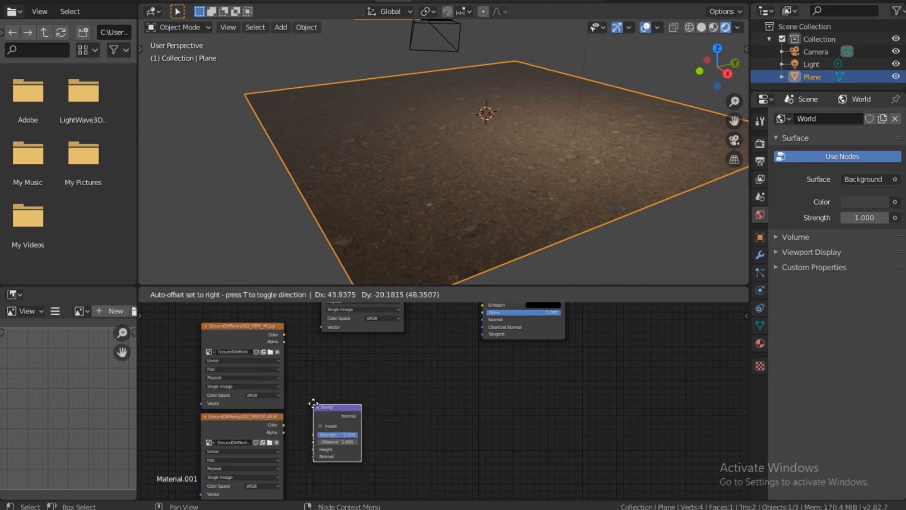
pyautogui.click(320, 400)
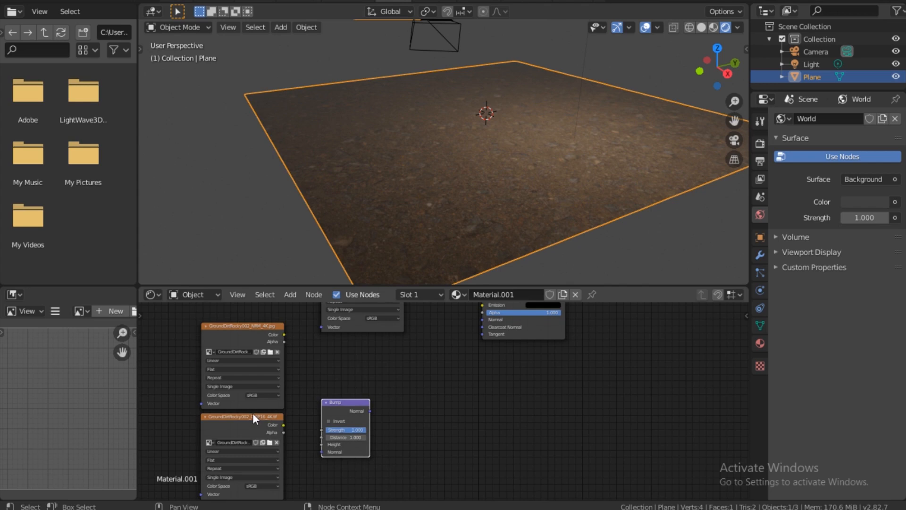
pyautogui.moveTo(284, 425); pyautogui.dragTo(320, 444)
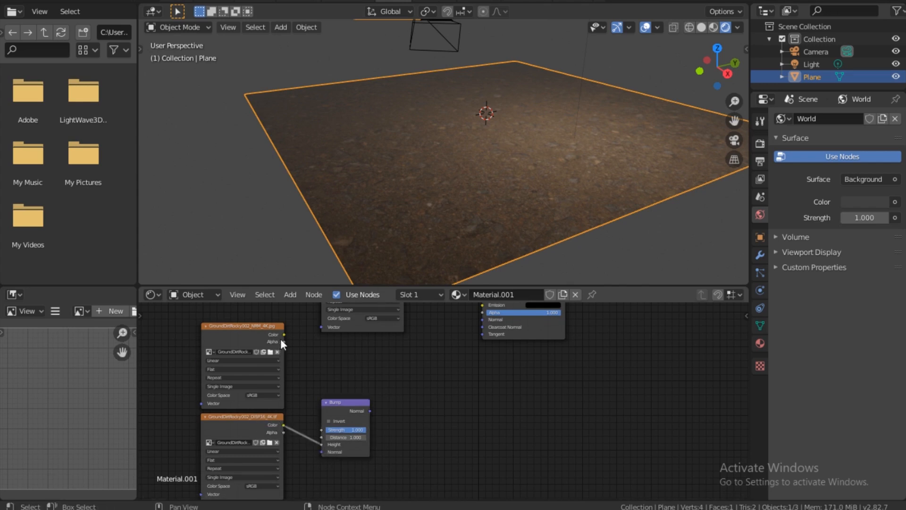
# Insert a Normal Map node between the NRM texture and the Bump node's Normal input, and connect the Bump output to the Principled BSDF's Normal
pyautogui.click(254, 330)
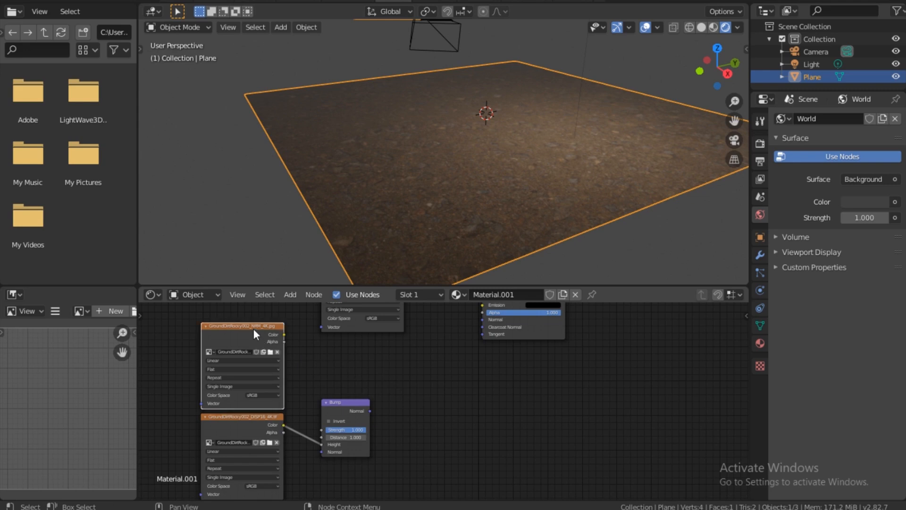
pyautogui.hotkey('shift', 'a')
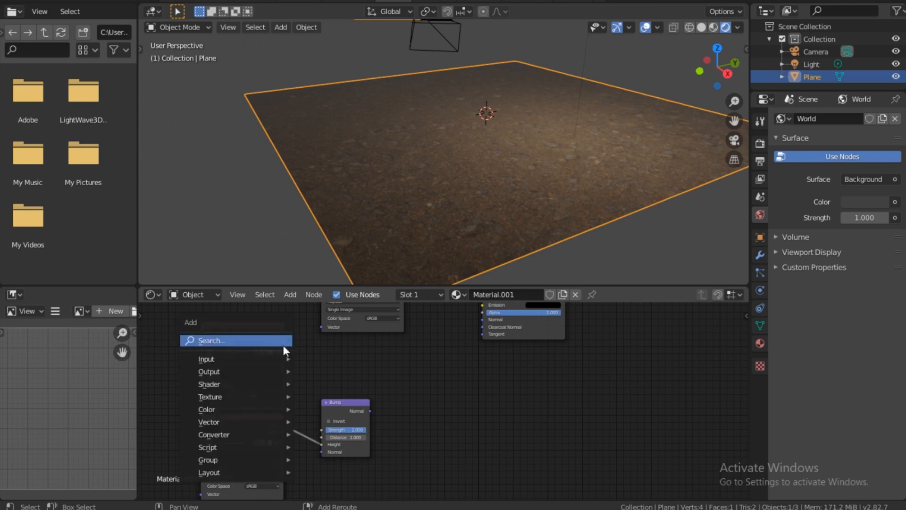
pyautogui.click(254, 342)
pyautogui.write('nor')
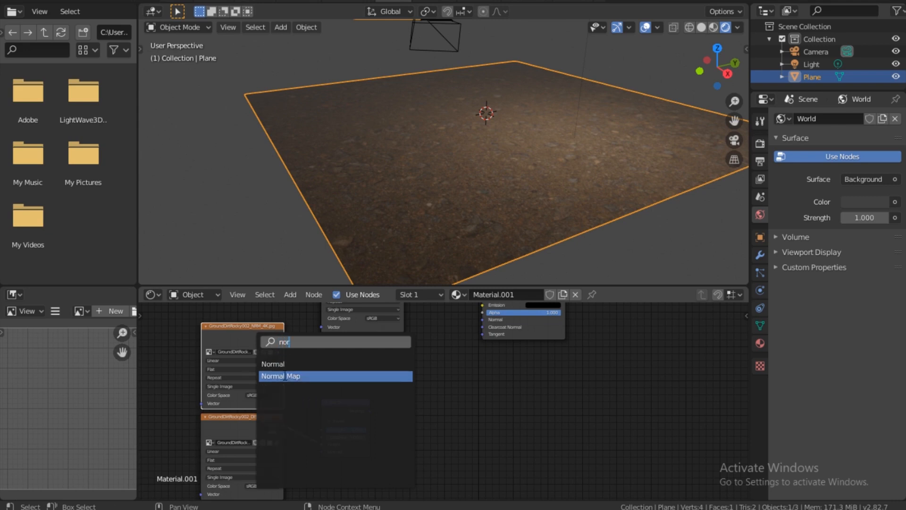
pyautogui.click(285, 376)
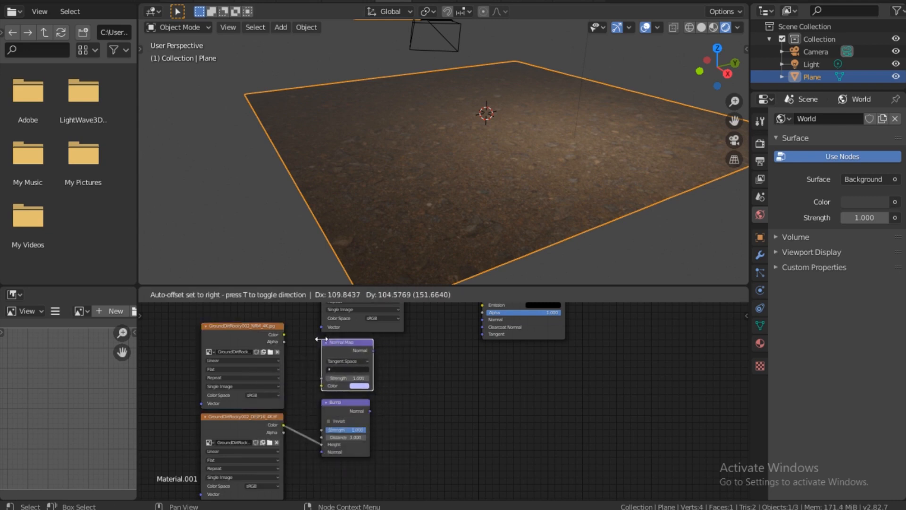
pyautogui.click(321, 339)
pyautogui.moveTo(284, 335); pyautogui.dragTo(400, 405)
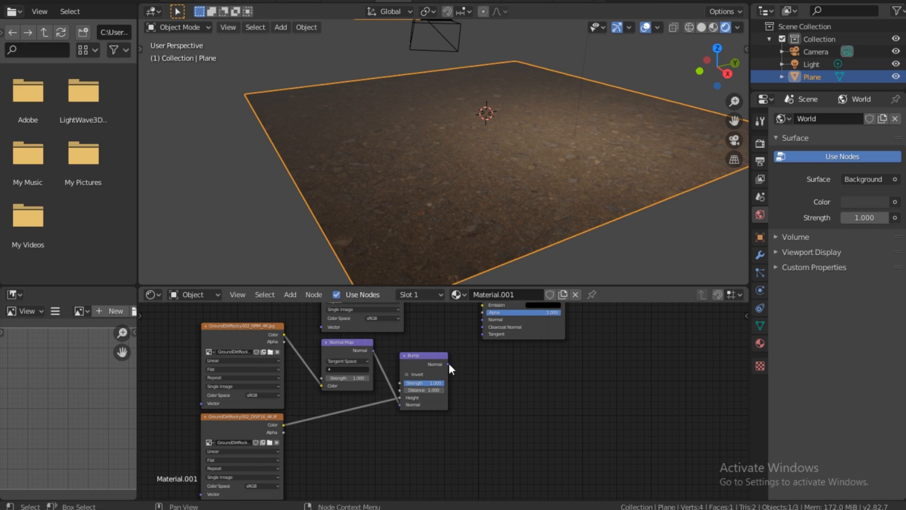
pyautogui.moveTo(448, 364); pyautogui.dragTo(480, 321)
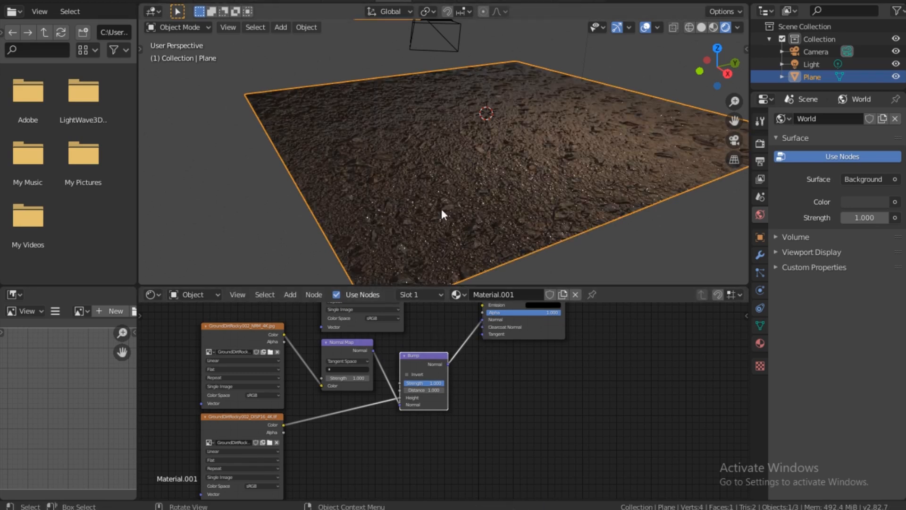
pyautogui.moveTo(703, 56); pyautogui.dragTo(597, 64)
# Shift the gloss texture node left and insert an Invert node between its Color output and the Principled BSDF's Roughness
pyautogui.moveTo(464, 354); pyautogui.dragTo(421, 426, button='middle')
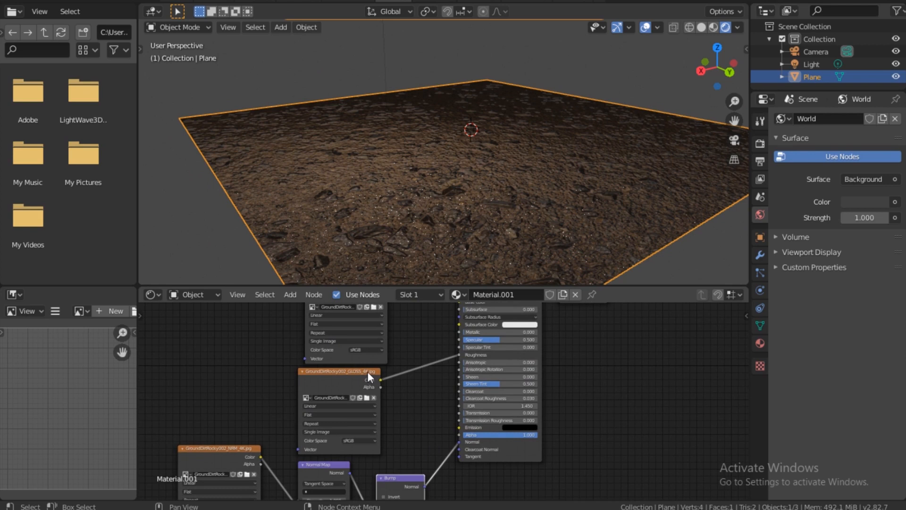
pyautogui.moveTo(367, 372); pyautogui.dragTo(337, 377)
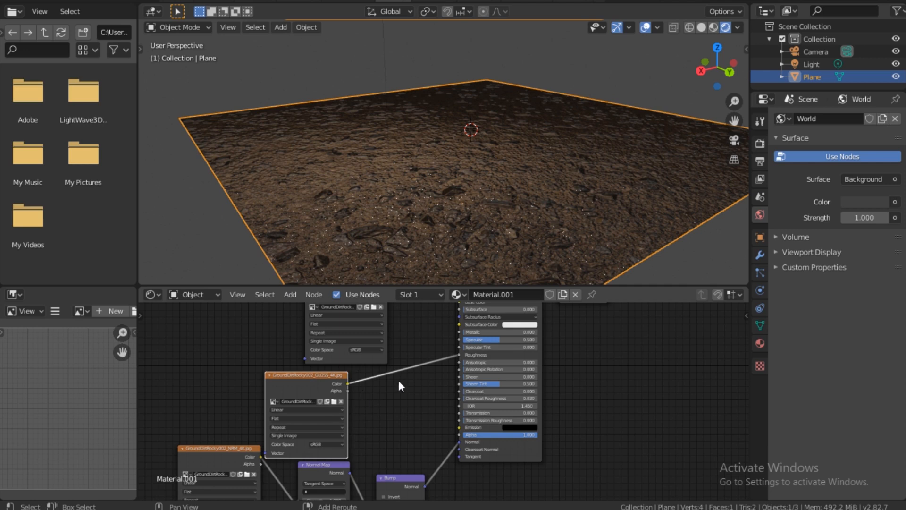
pyautogui.hotkey('shift', 'a')
pyautogui.click(330, 366)
pyautogui.write('in')
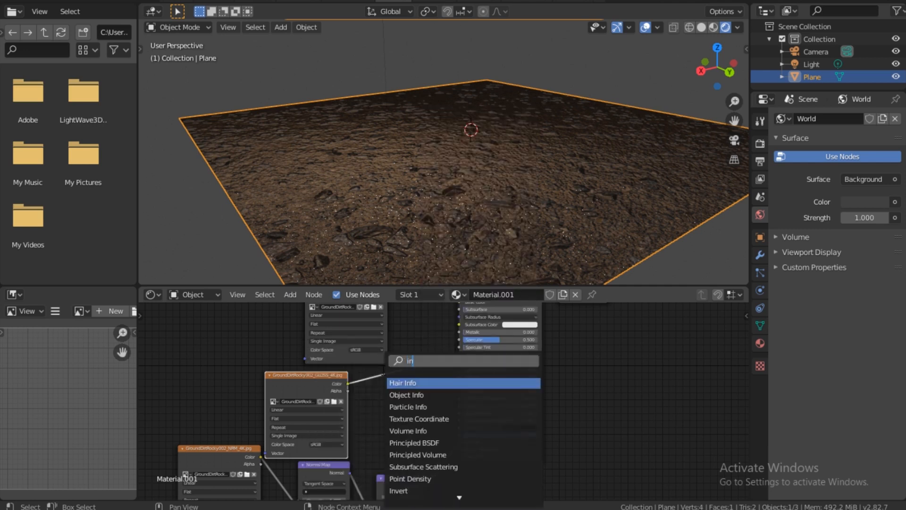
pyautogui.write('v')
pyautogui.click(402, 381)
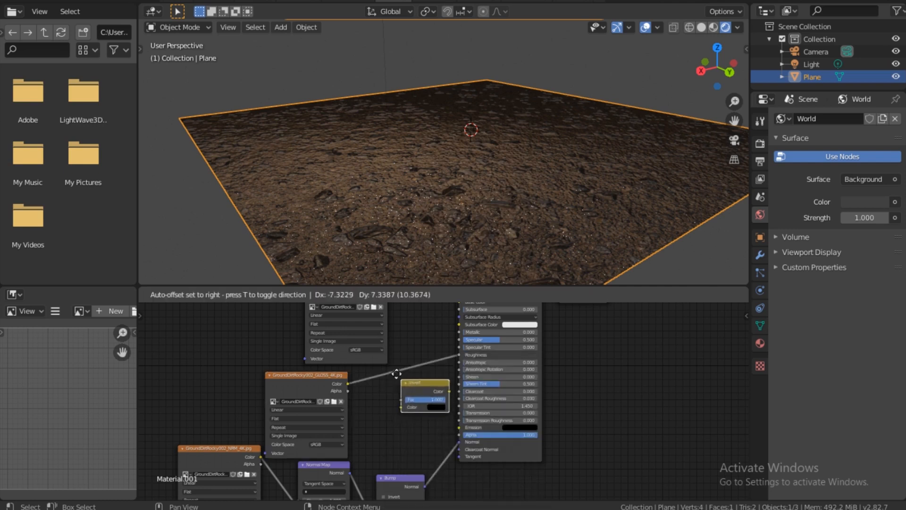
pyautogui.click(383, 367)
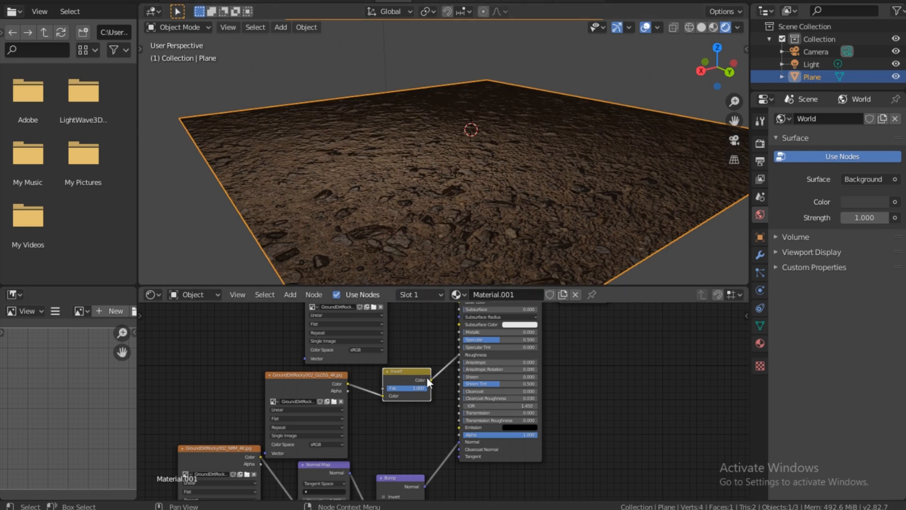
# Set the Invert node's Fac to about 0.53
pyautogui.moveTo(423, 388); pyautogui.dragTo(386, 388)
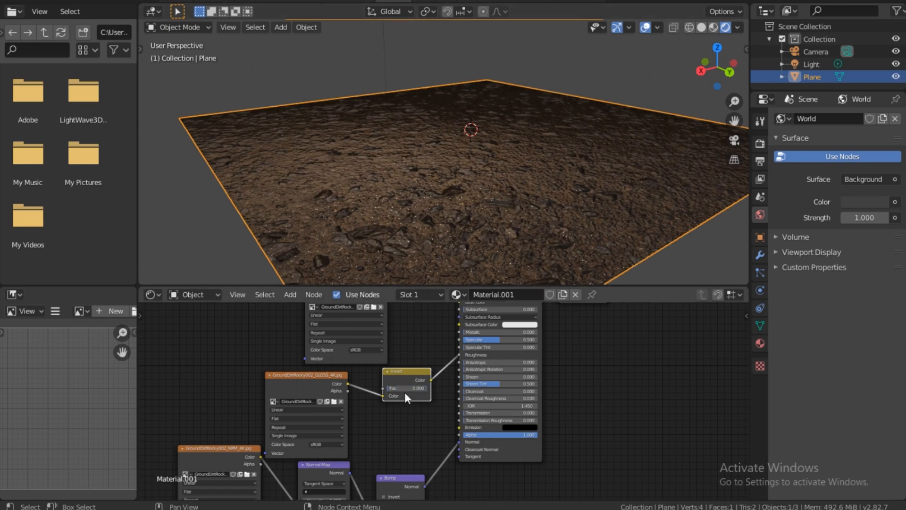
pyautogui.moveTo(395, 388); pyautogui.dragTo(401, 388)
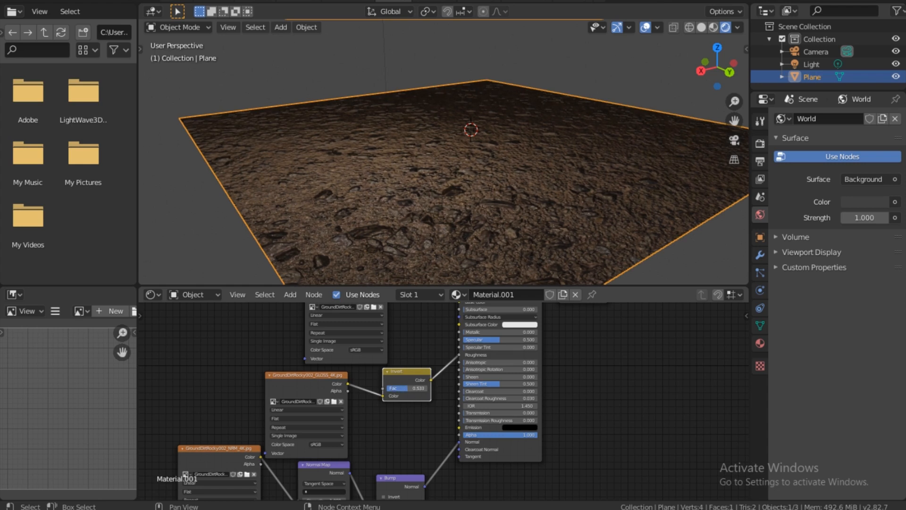
# Switch the shader editor from the plane's material to the World shader nodes
pyautogui.scroll(-2, 489, 165)
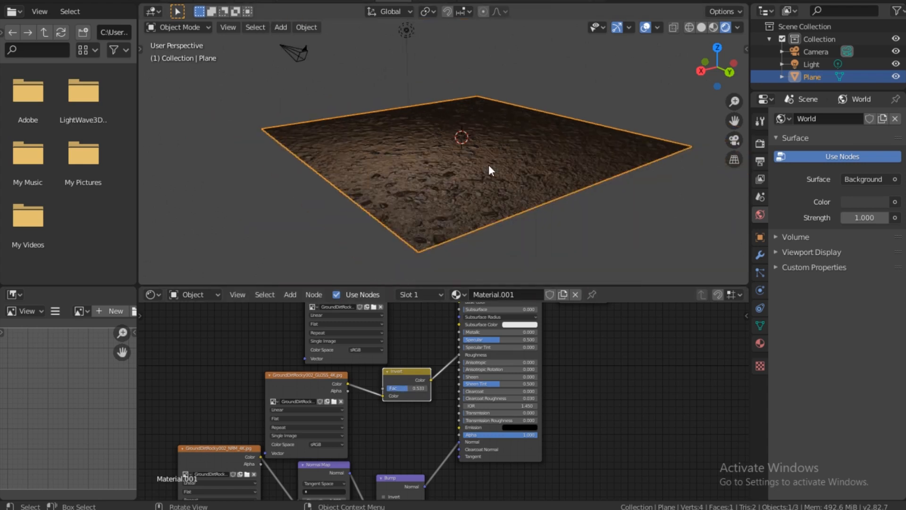
pyautogui.scroll(1, 489, 166)
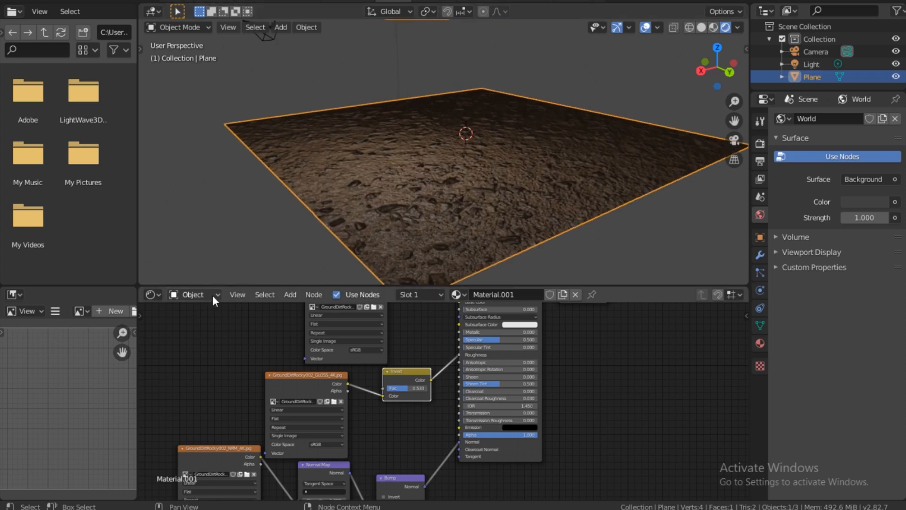
pyautogui.moveTo(361, 321); pyautogui.dragTo(397, 384, button='middle')
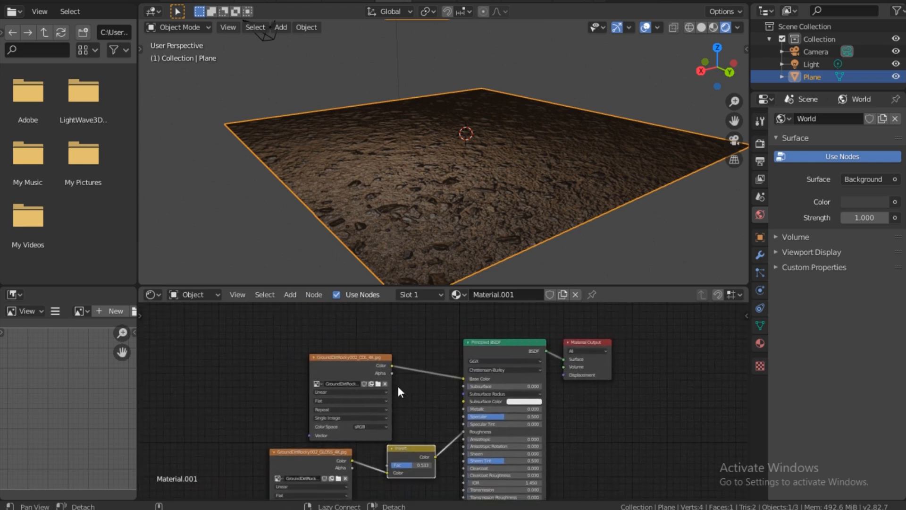
pyautogui.click(210, 296)
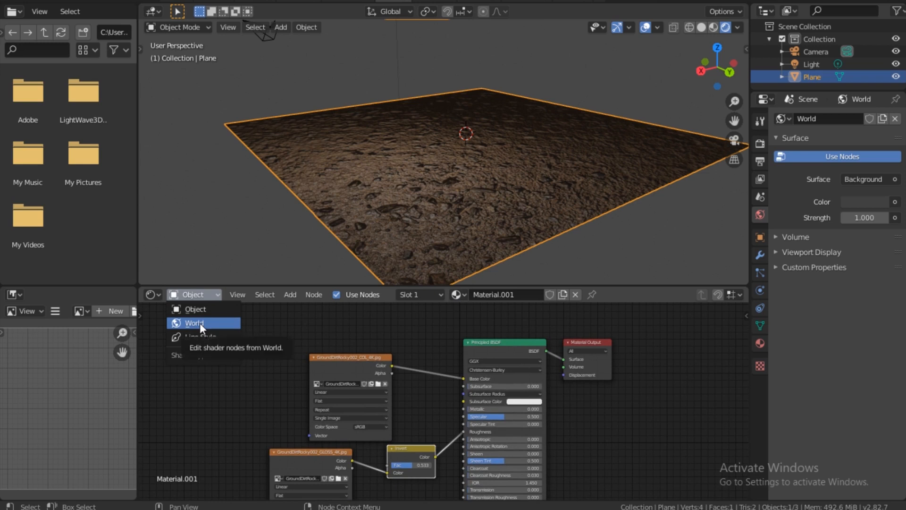
pyautogui.click(200, 323)
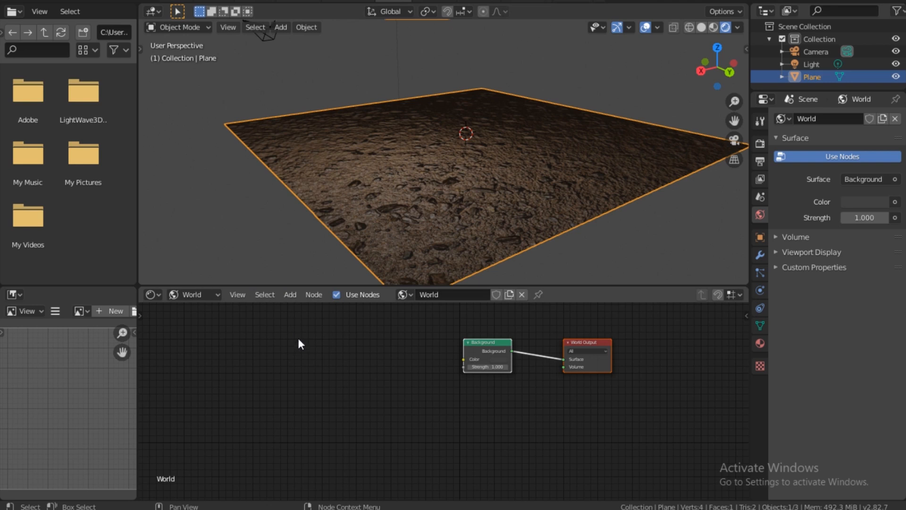
# Add an Environment Texture node beside the Background node and connect its Color output to the Background's Color
pyautogui.hotkey('shift', 'a')
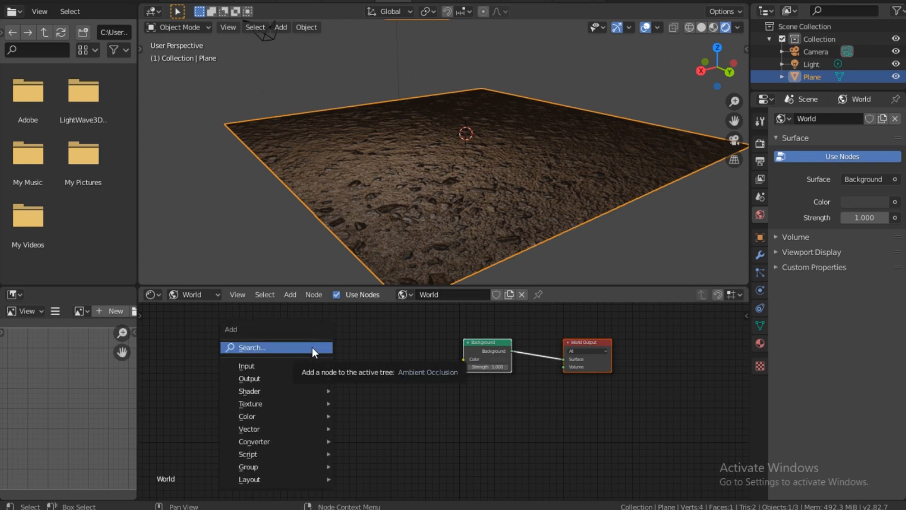
pyautogui.click(312, 347)
pyautogui.write('en')
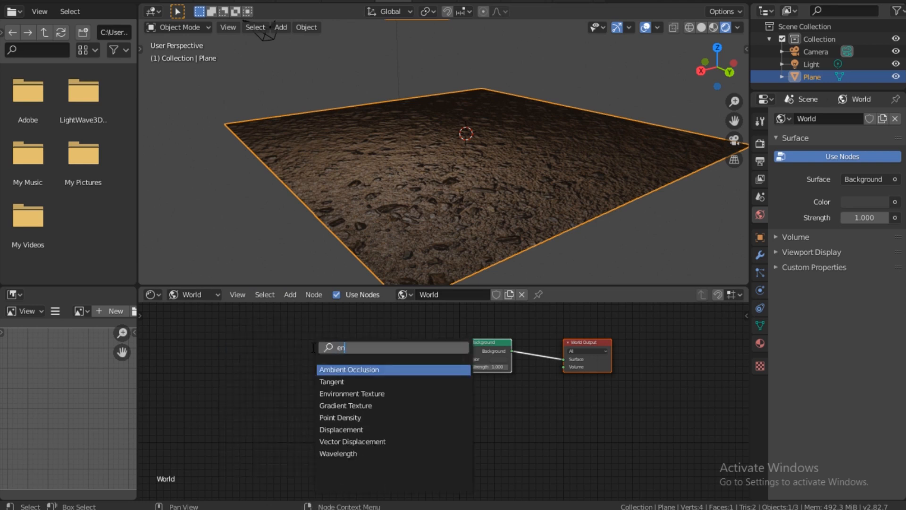
pyautogui.write('v')
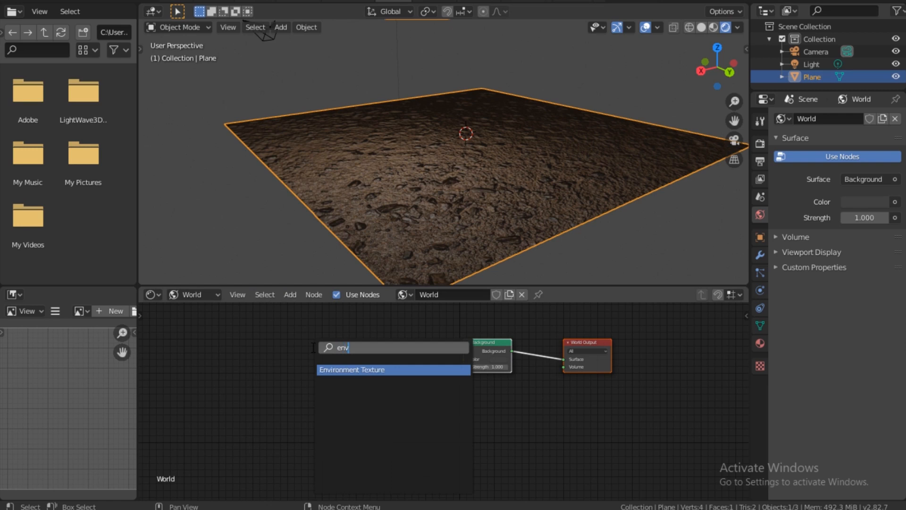
pyautogui.press('Return')
pyautogui.click(313, 336)
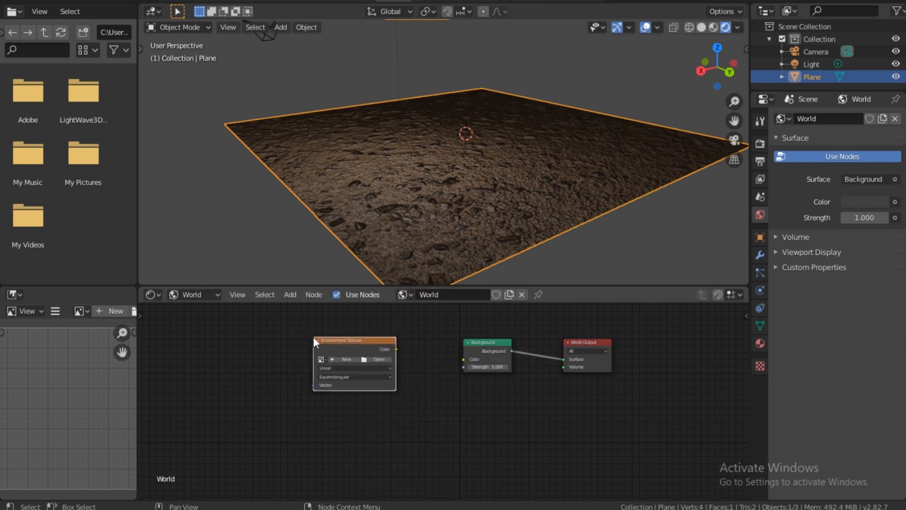
pyautogui.moveTo(396, 350); pyautogui.dragTo(454, 368)
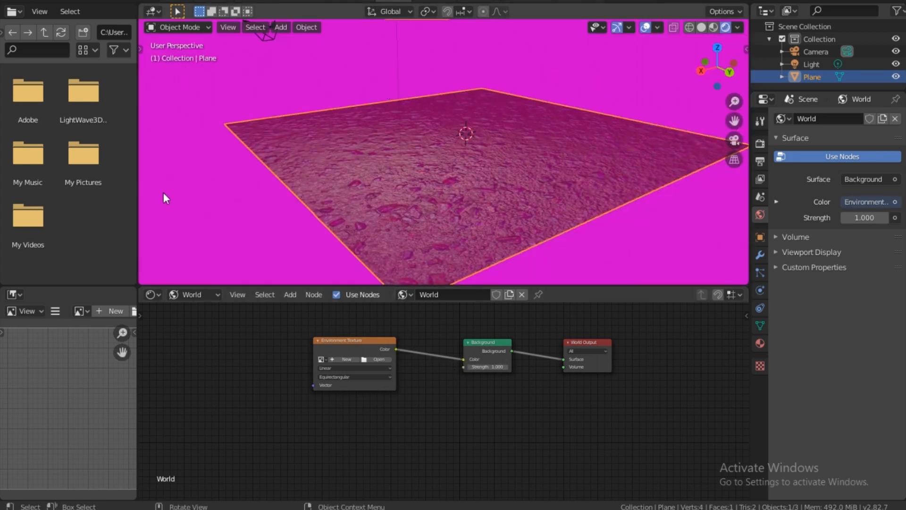
# Load sunflowers_4k.hdr from the Hdri folder into the Environment Texture node
pyautogui.click(378, 359)
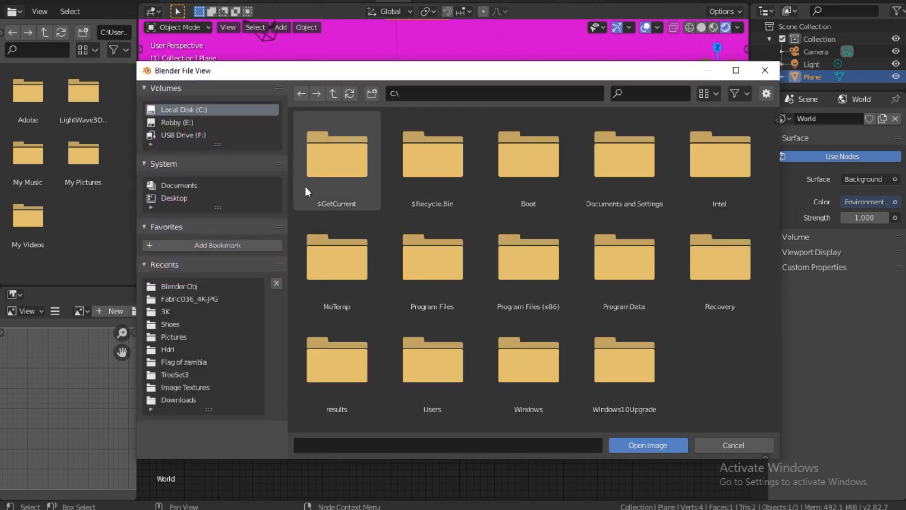
pyautogui.click(168, 349)
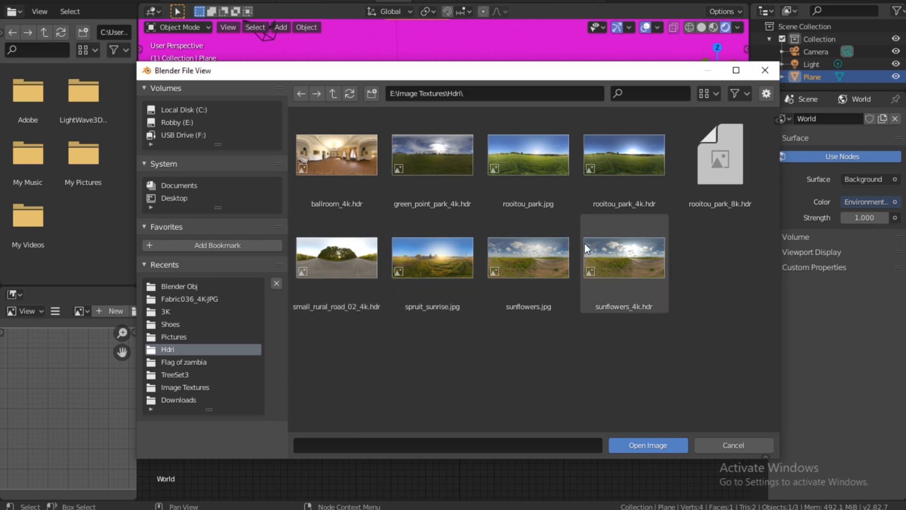
pyautogui.click(620, 258)
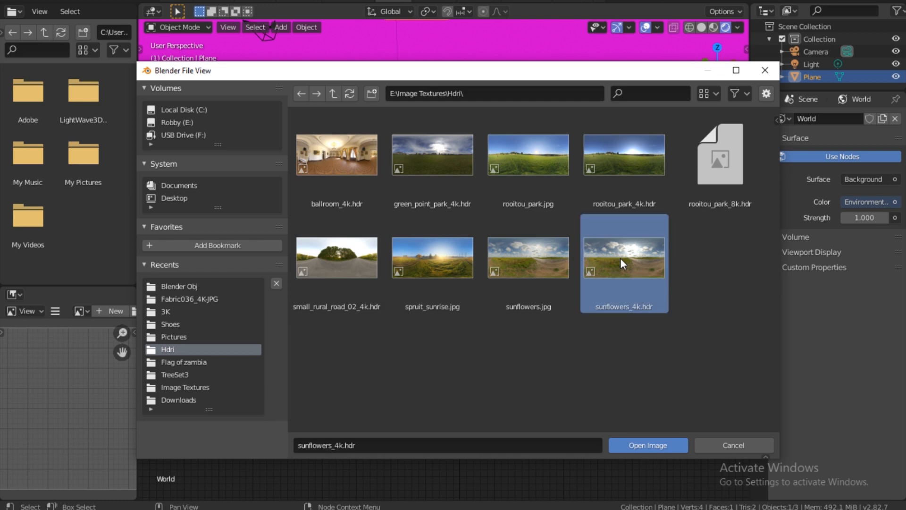
pyautogui.click(650, 446)
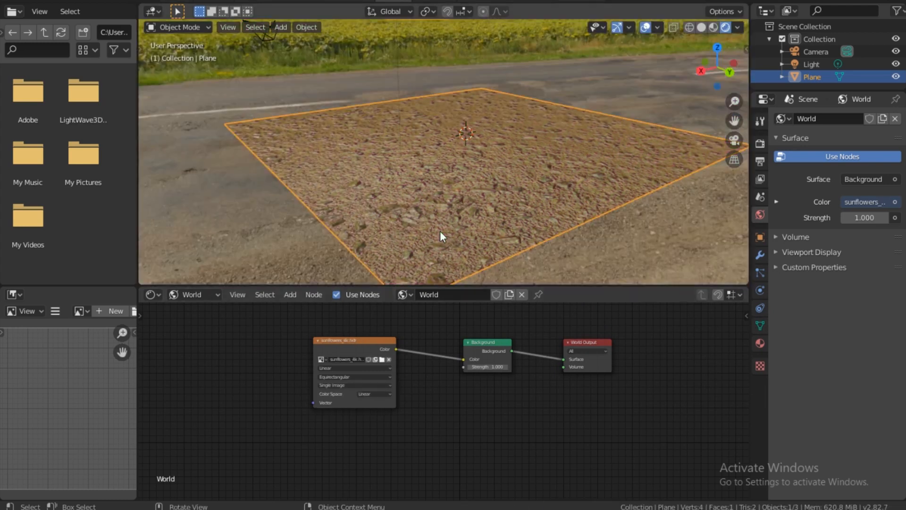
pyautogui.moveTo(722, 70); pyautogui.dragTo(636, 75)
pyautogui.moveTo(525, 211); pyautogui.dragTo(367, 425, button='middle')
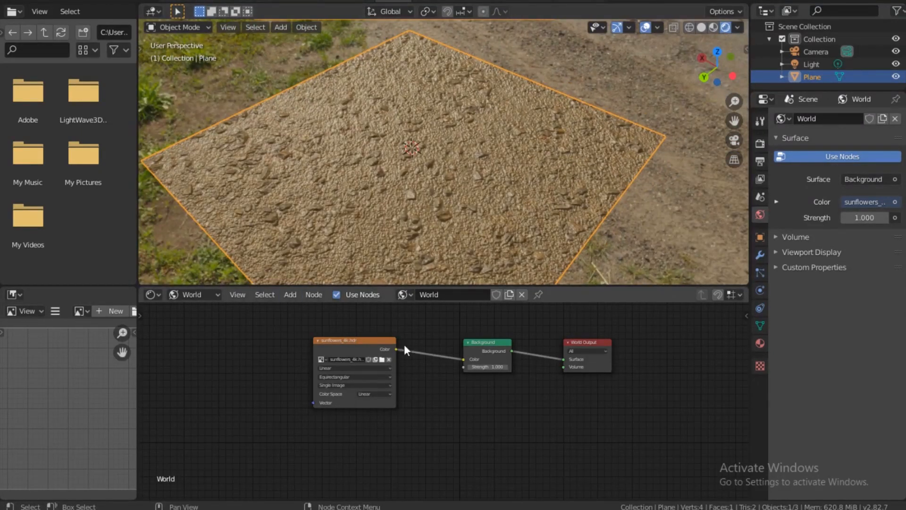
# Return the shader editor to the plane's object material and set the Invert node's Fac to about 0.88
pyautogui.click(203, 296)
pyautogui.click(202, 295)
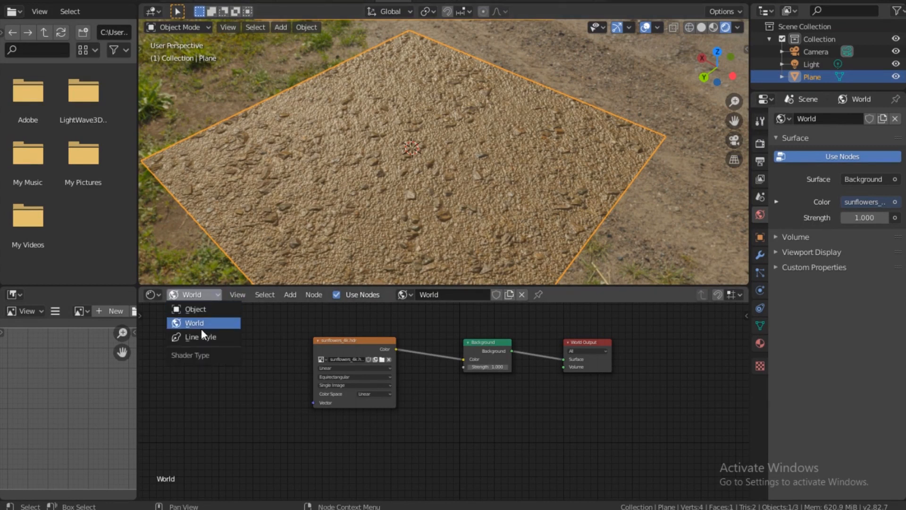
pyautogui.click(198, 309)
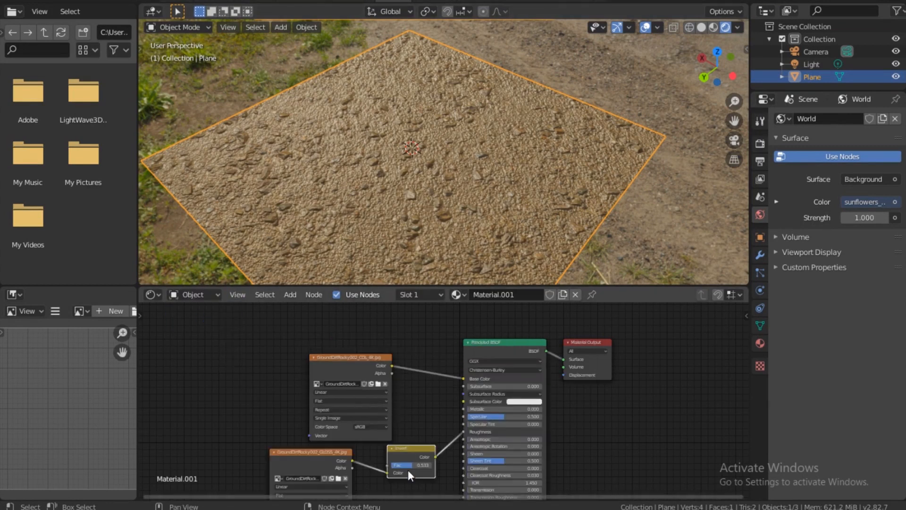
pyautogui.moveTo(411, 464)
pyautogui.mouseDown()
pyautogui.moveTo(442, 465)
pyautogui.moveTo(427, 464)
pyautogui.mouseUp()
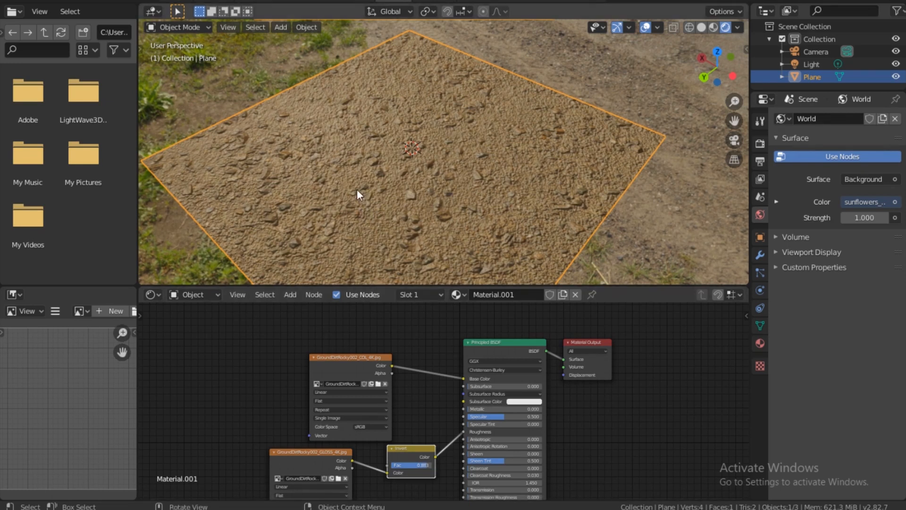
# In the camera view, move the ground plane farther back from the camera with the Move tool
pyautogui.press('KP_0')
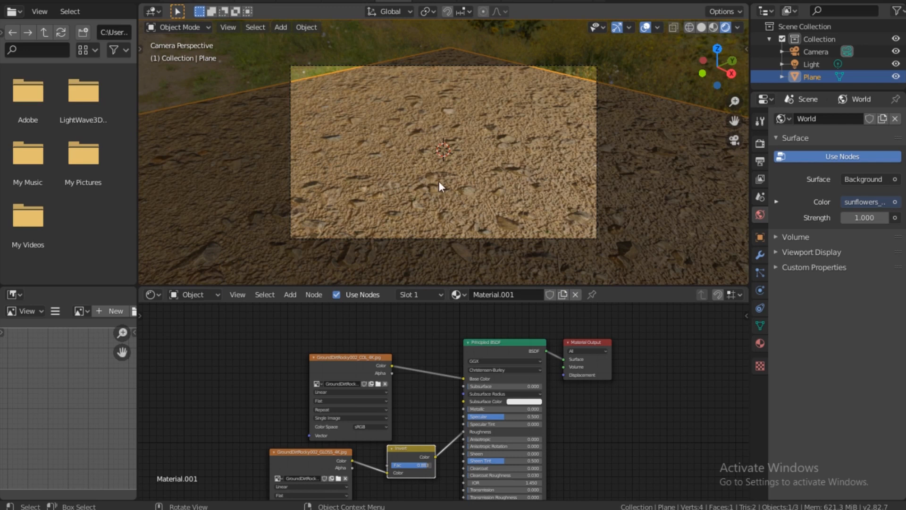
pyautogui.click(140, 48)
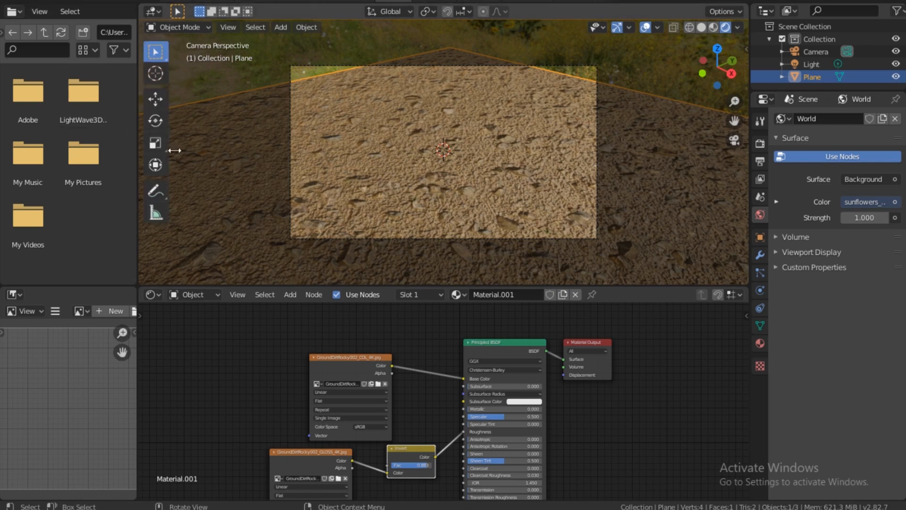
pyautogui.click(158, 97)
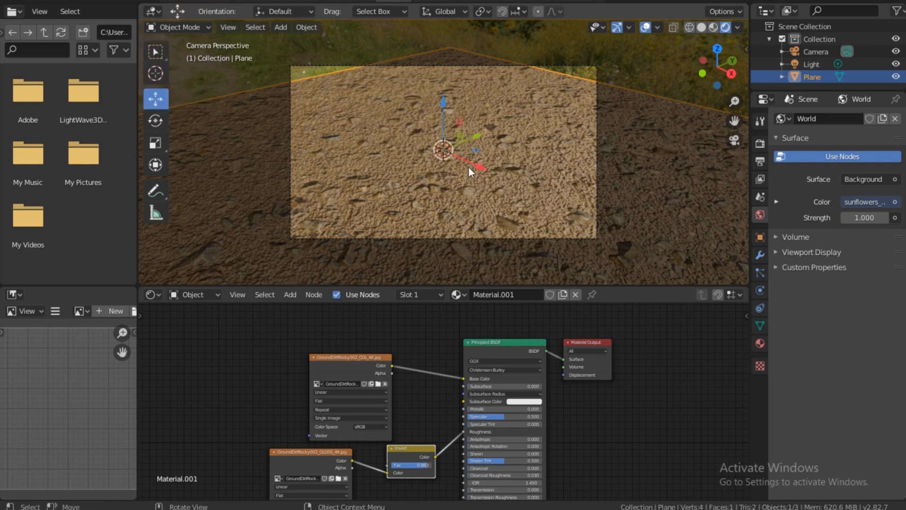
pyautogui.moveTo(480, 165); pyautogui.dragTo(424, 151)
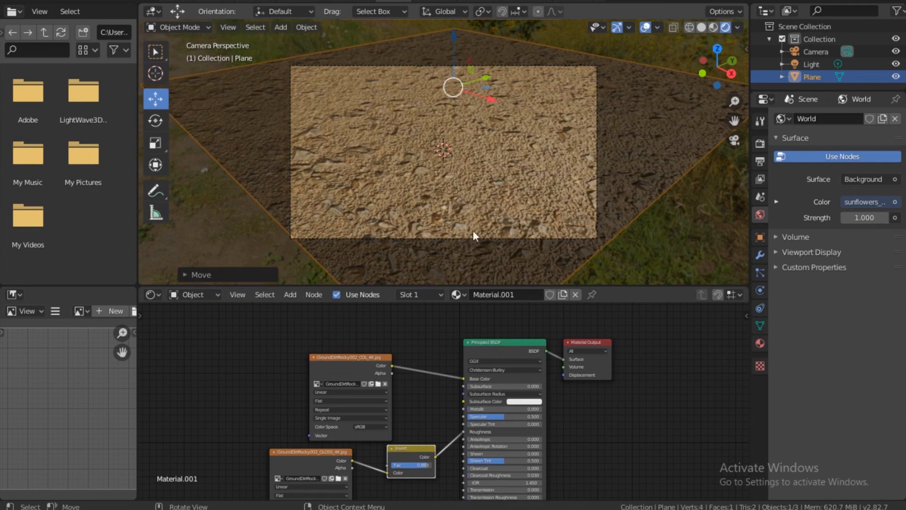
pyautogui.click(259, 205)
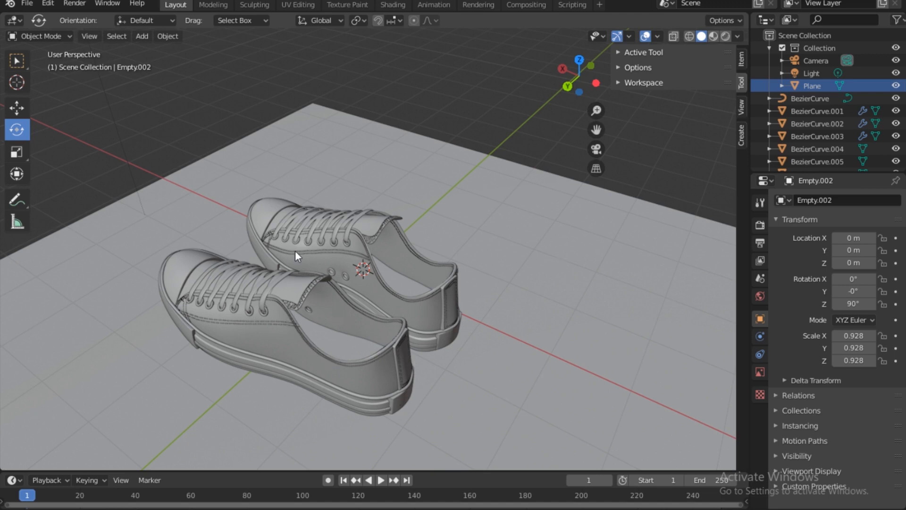
pyautogui.press('`')
pyautogui.click(336, 154)
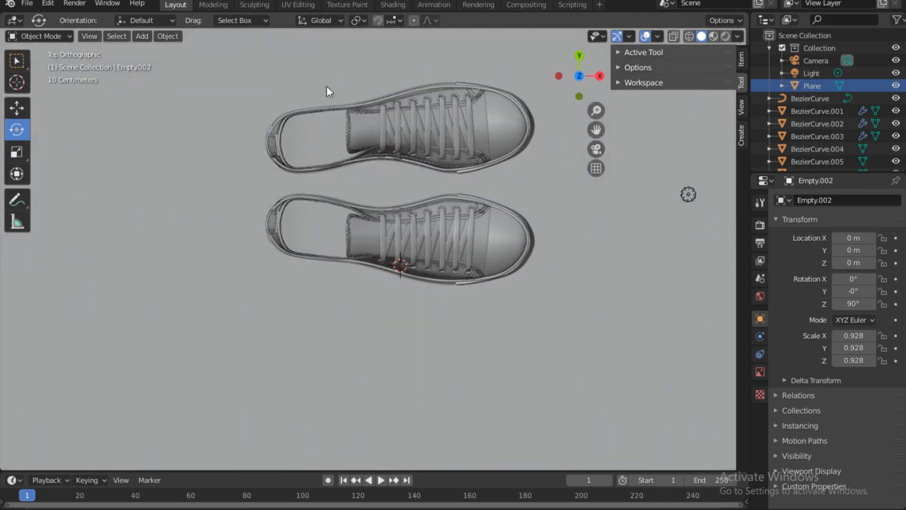
pyautogui.click(675, 35)
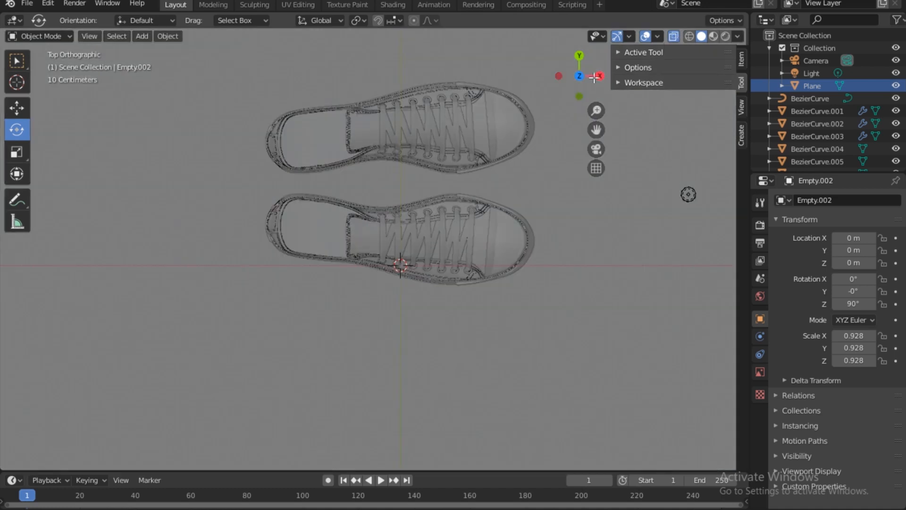
pyautogui.moveTo(239, 85); pyautogui.dragTo(546, 177)
pyautogui.moveTo(421, 130); pyautogui.dragTo(454, 131)
pyautogui.press('KP_3')
pyautogui.moveTo(499, 240); pyautogui.dragTo(519, 243)
pyautogui.moveTo(519, 243); pyautogui.dragTo(434, 321, button='middle')
pyautogui.moveTo(437, 317); pyautogui.dragTo(438, 324)
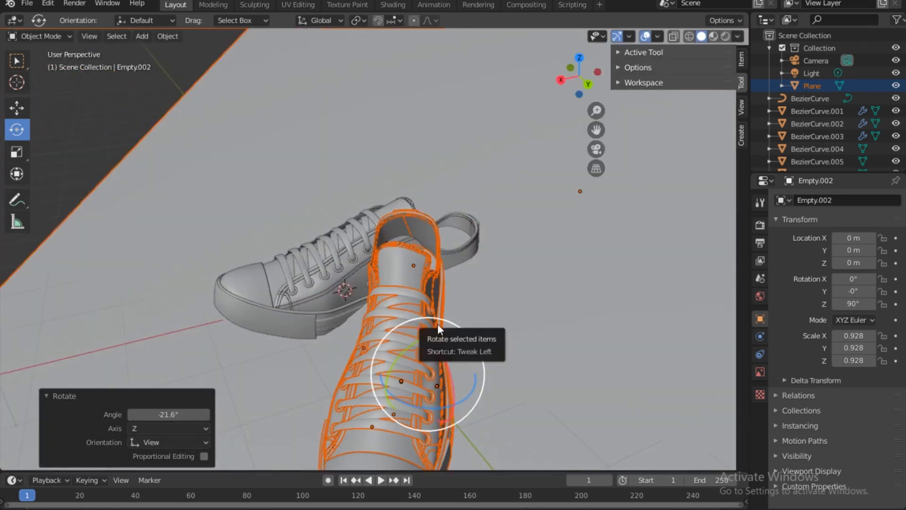
pyautogui.moveTo(431, 304); pyautogui.dragTo(439, 244, button='middle')
pyautogui.hotkey('ctrl', 'z')
pyautogui.hotkey('ctrl', 'z')
pyautogui.hotkey('ctrl', 'z')
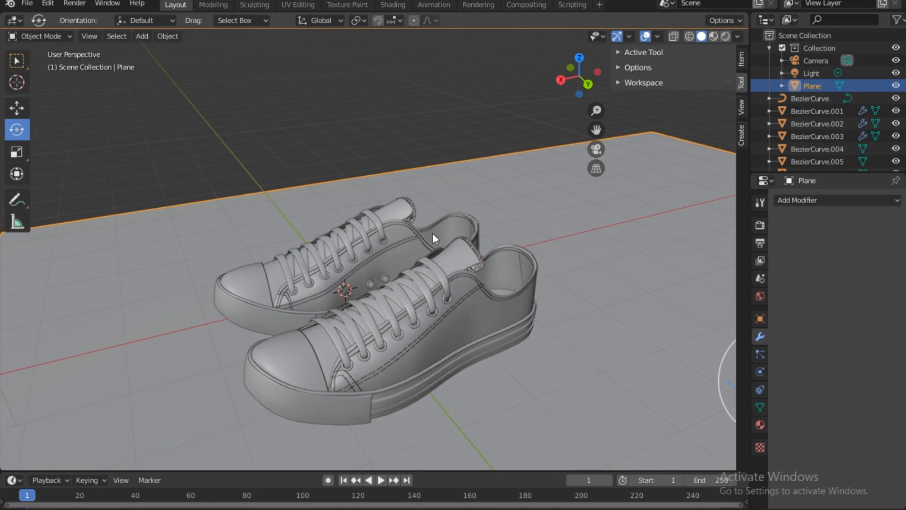
# Select one complete sneaker without the ground plane, tilt it toe-down, and rotate it 58.1° about the global Z axis
pyautogui.hotkey('alt', 'z')
pyautogui.press('KP_7')
pyautogui.click(388, 155)
pyautogui.moveTo(579, 77)
pyautogui.mouseDown()
pyautogui.moveTo(590, 71)
pyautogui.moveTo(584, 76)
pyautogui.mouseUp()
pyautogui.moveTo(451, 185); pyautogui.dragTo(439, 276)
pyautogui.moveTo(439, 276); pyautogui.dragTo(472, 269, button='middle')
# Lift the rotated sneaker off the ground and shift it closer to the other sneaker in the top view
pyautogui.press('g')
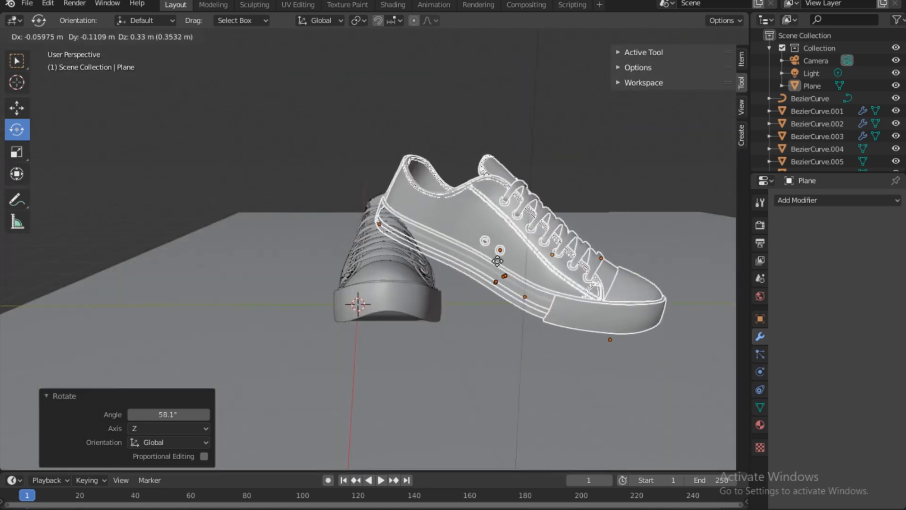
pyautogui.click(474, 267)
pyautogui.press('KP_7')
pyautogui.press('g')
pyautogui.click(324, 149)
# Refine the tilted sneaker's angle and position so that its heel sits above the other sneaker
pyautogui.moveTo(550, 215); pyautogui.dragTo(472, 124, button='middle')
pyautogui.moveTo(448, 216); pyautogui.dragTo(453, 219)
pyautogui.press('g')
pyautogui.click(456, 204)
pyautogui.moveTo(457, 204)
pyautogui.mouseDown(button='middle')
pyautogui.moveTo(454, 232)
pyautogui.moveTo(529, 230)
pyautogui.moveTo(481, 240)
pyautogui.moveTo(453, 199)
pyautogui.moveTo(454, 217)
pyautogui.mouseUp(button='middle')
pyautogui.press('g')
pyautogui.click(500, 234)
pyautogui.press('g')
pyautogui.click(505, 230)
# Move the tilted sneaker -0.361 m along the X axis
pyautogui.moveTo(505, 230); pyautogui.dragTo(519, 142, button='middle')
pyautogui.click(16, 107)
pyautogui.press('g')
pyautogui.press('x')
pyautogui.click(504, 97)
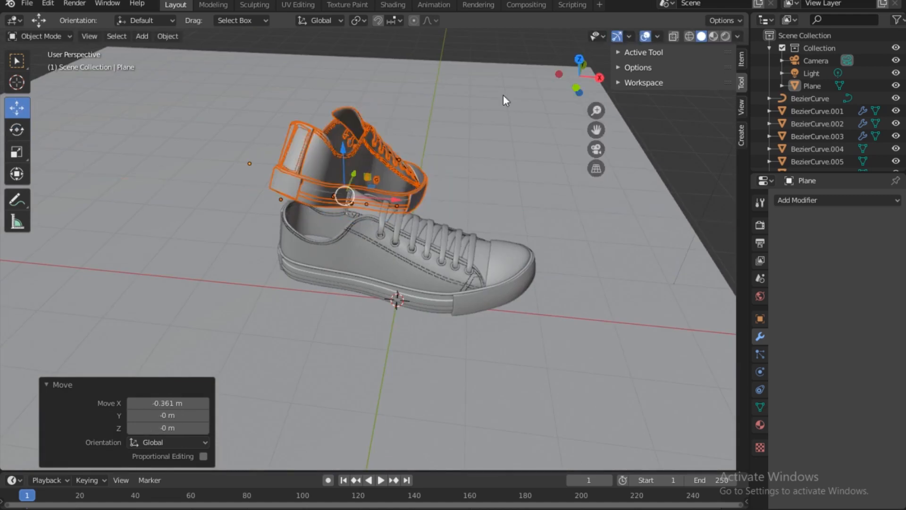
# Reposition the tilted sneaker against the flat one, shift it 0.0687 m along Y, and check it in the camera view
pyautogui.moveTo(504, 97); pyautogui.dragTo(472, 142, button='middle')
pyautogui.moveTo(378, 198); pyautogui.dragTo(377, 118, button='middle')
pyautogui.press('g')
pyautogui.click(330, 213)
pyautogui.moveTo(331, 213); pyautogui.dragTo(340, 283, button='middle')
pyautogui.press('g')
pyautogui.press('y')
pyautogui.click(466, 296)
pyautogui.press('KP_1')
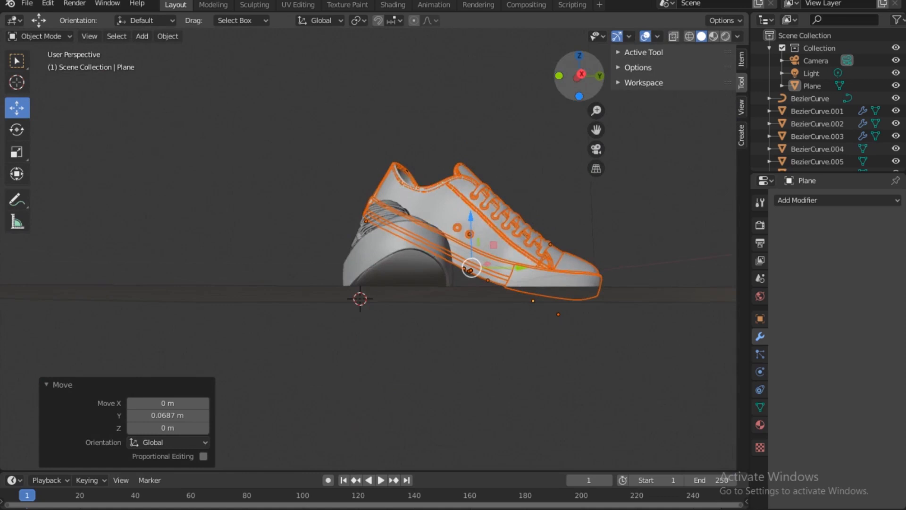
pyautogui.press('KP_0')
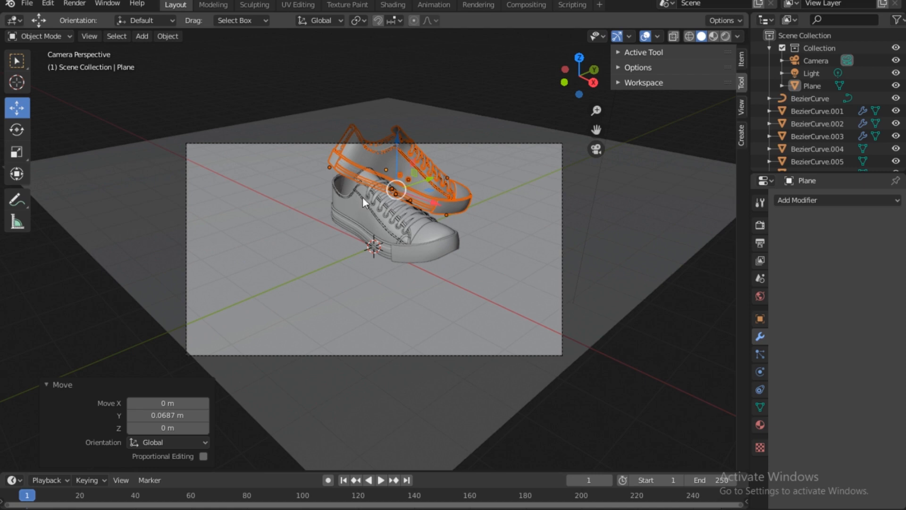
# Keep the tilted sneaker's parts selected and create a new sub-collection inside Collection
pyautogui.click(808, 98)
pyautogui.scroll(-8, 806, 117)
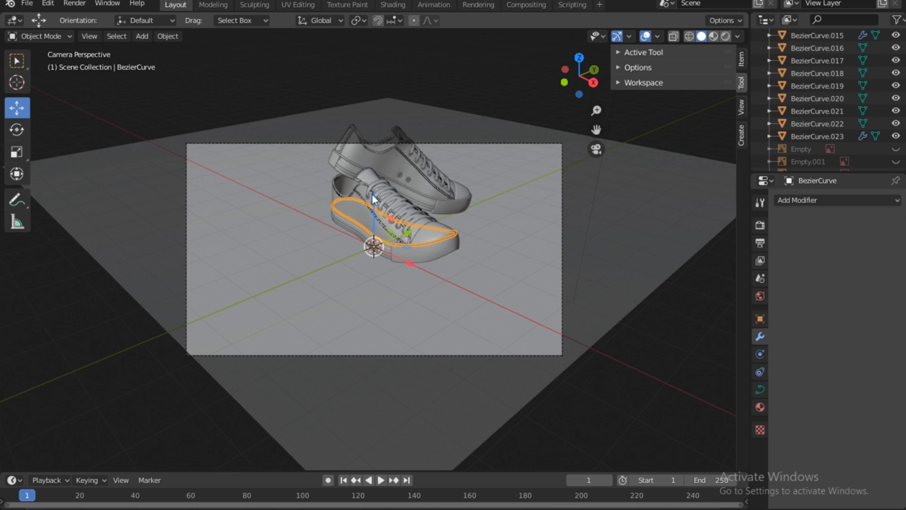
pyautogui.click(403, 162)
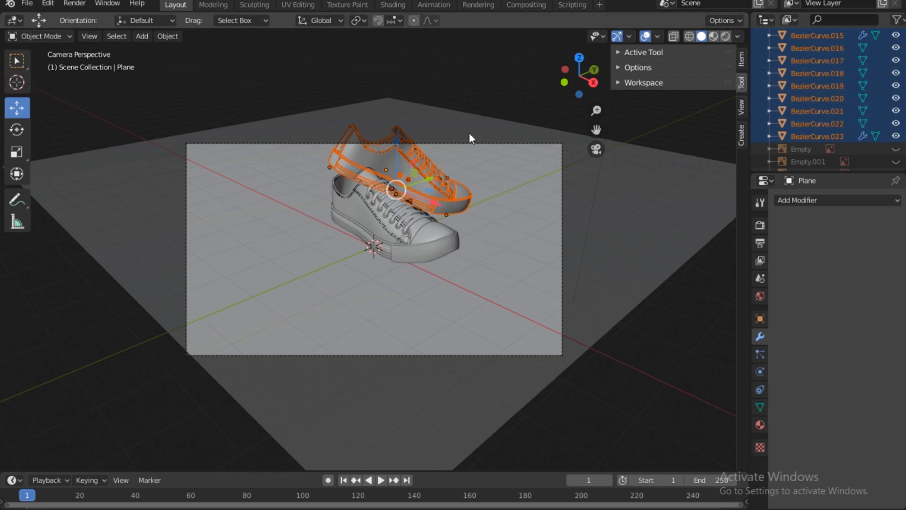
pyautogui.scroll(10, 815, 115)
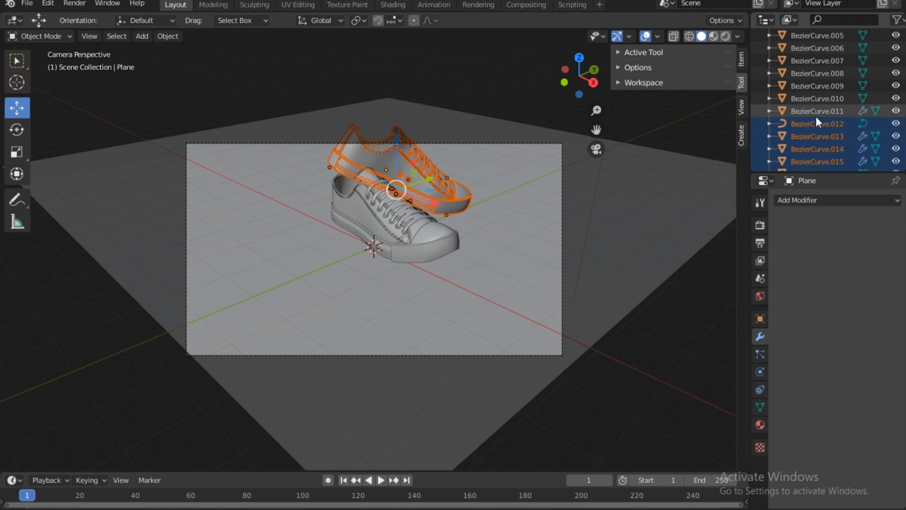
pyautogui.scroll(-4, 811, 118)
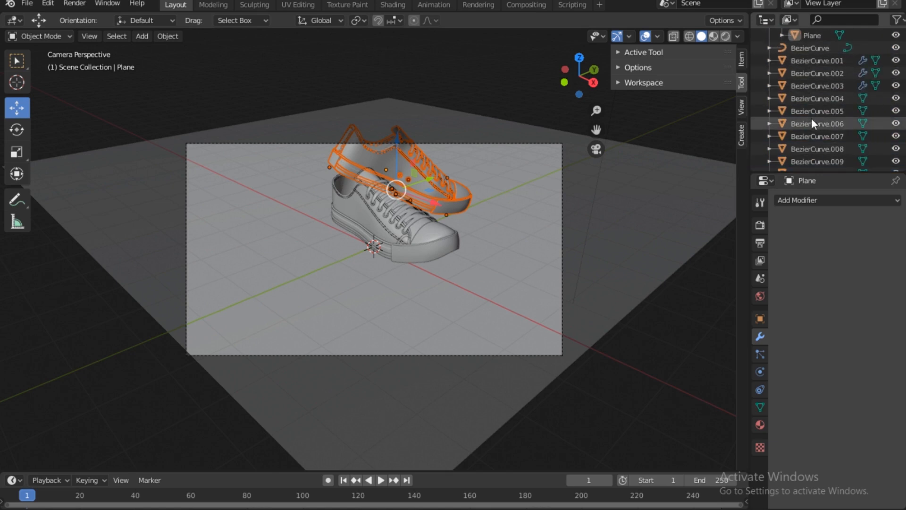
pyautogui.scroll(4, 811, 120)
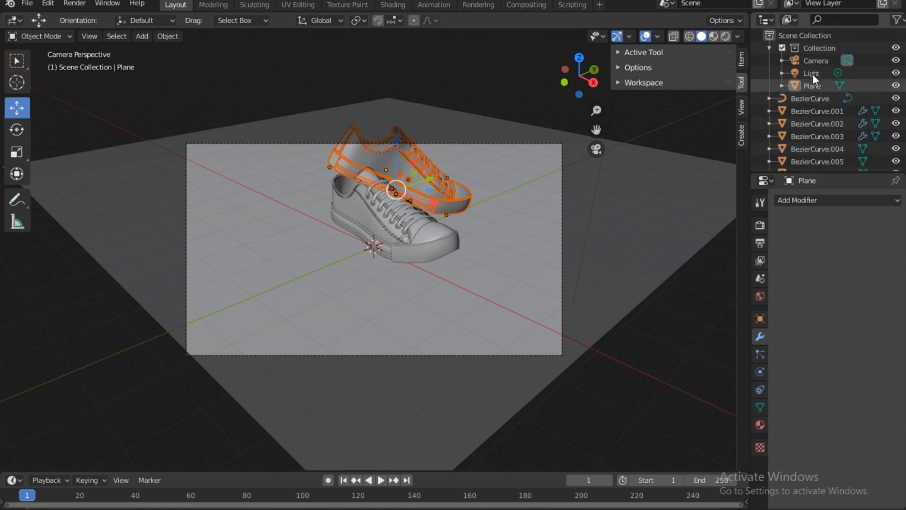
pyautogui.rightClick(814, 48)
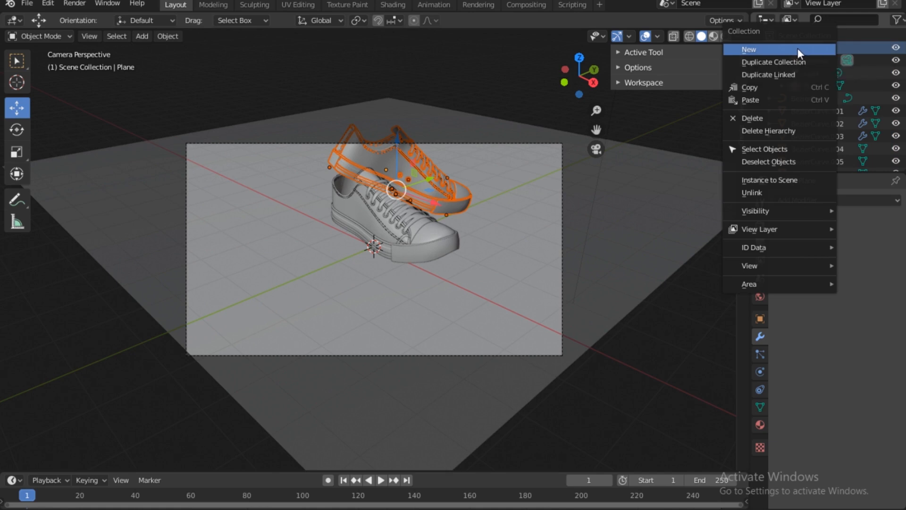
pyautogui.click(797, 49)
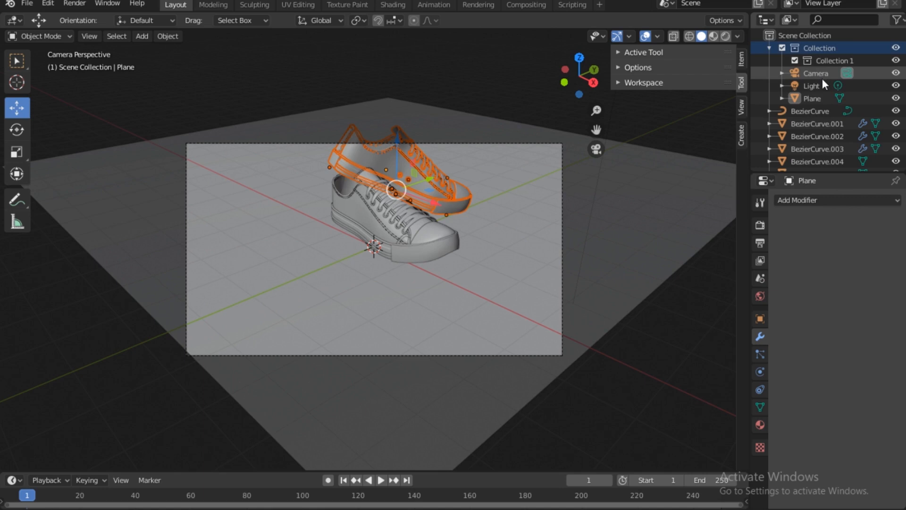
# Enlarge the outliner and move BezierCurve.012 of the tilted sneaker into Collection 1
pyautogui.scroll(-12, 822, 78)
pyautogui.scroll(-10, 819, 92)
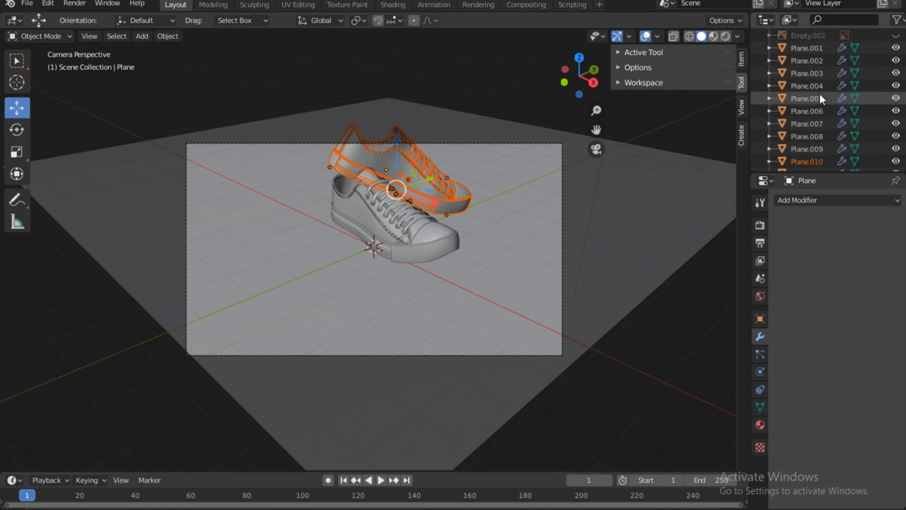
pyautogui.scroll(20, 817, 98)
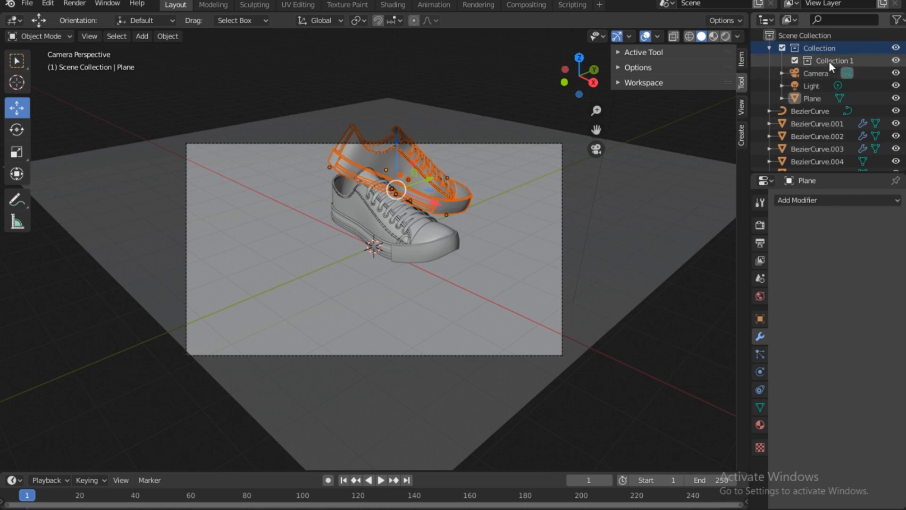
pyautogui.scroll(-2, 821, 123)
pyautogui.scroll(-3, 821, 124)
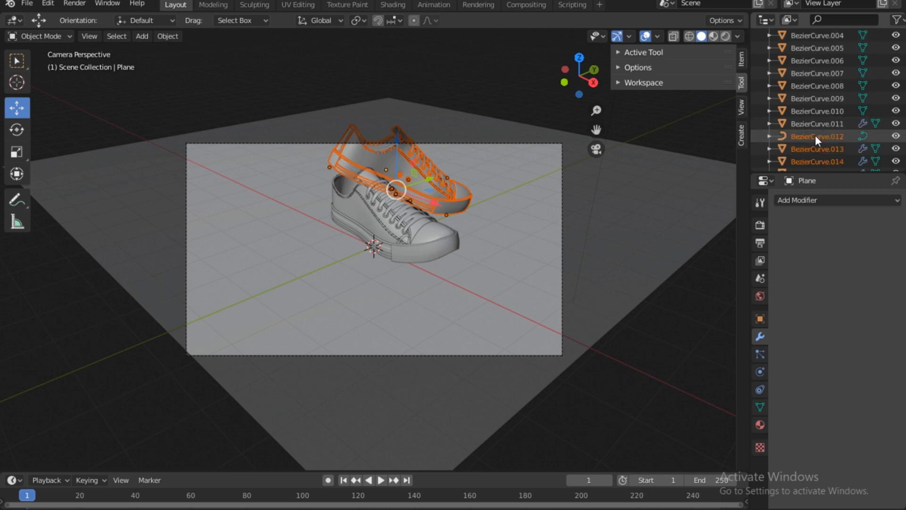
pyautogui.moveTo(818, 135)
pyautogui.mouseDown()
pyautogui.moveTo(840, 110)
pyautogui.moveTo(806, 25)
pyautogui.moveTo(806, 33)
pyautogui.moveTo(780, 27)
pyautogui.moveTo(825, 32)
pyautogui.moveTo(822, 141)
pyautogui.mouseUp()
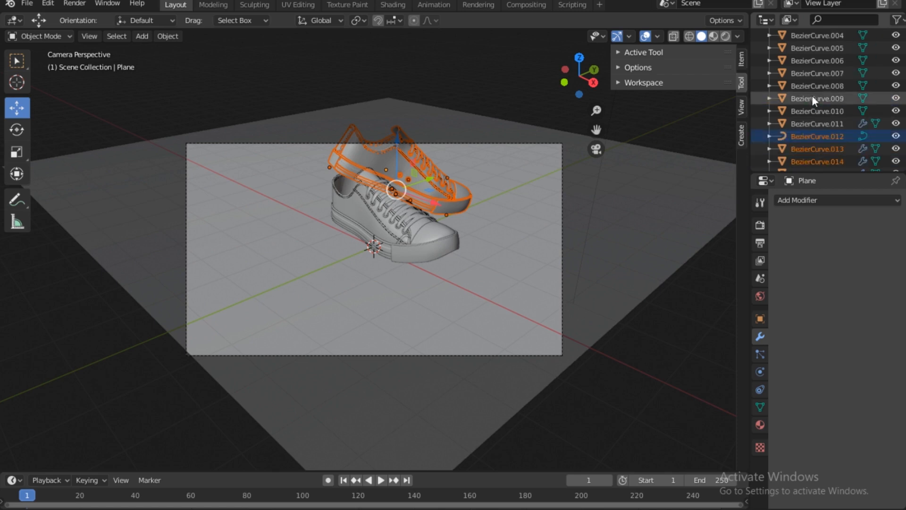
pyautogui.scroll(2, 814, 114)
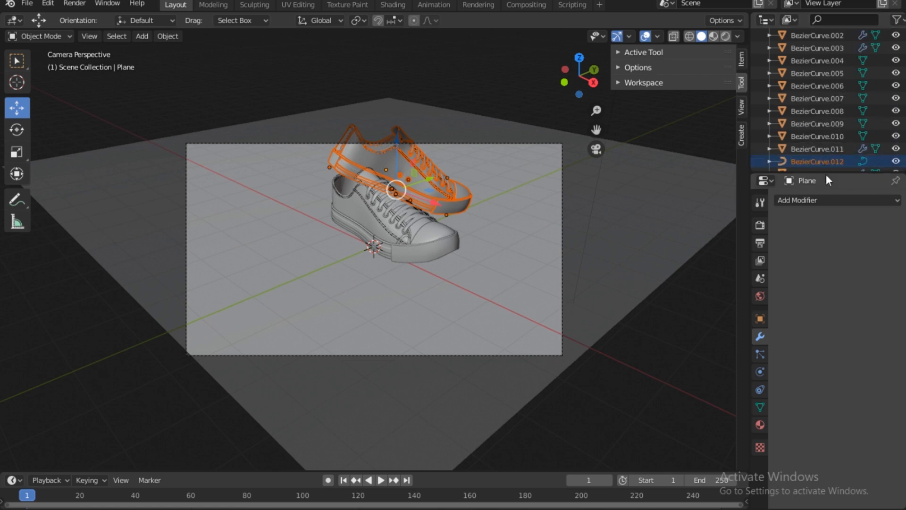
pyautogui.moveTo(826, 173); pyautogui.dragTo(828, 390)
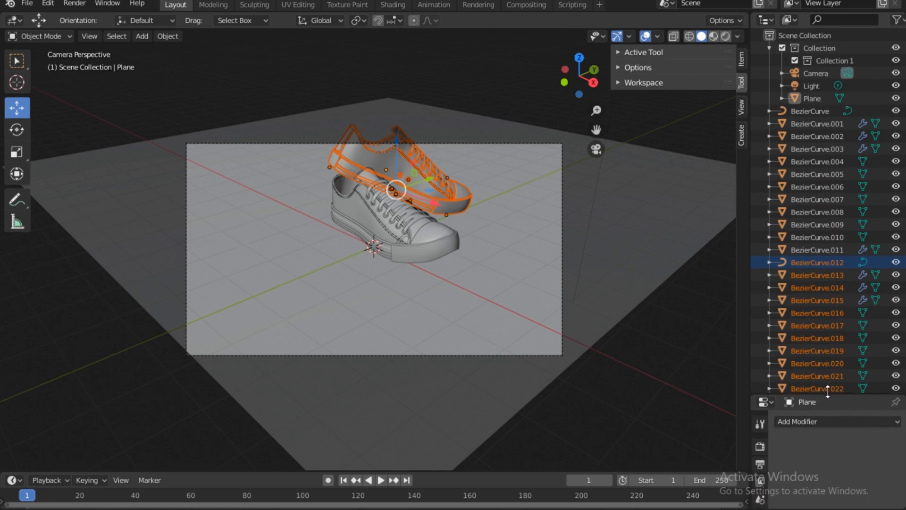
pyautogui.moveTo(817, 265); pyautogui.dragTo(820, 61)
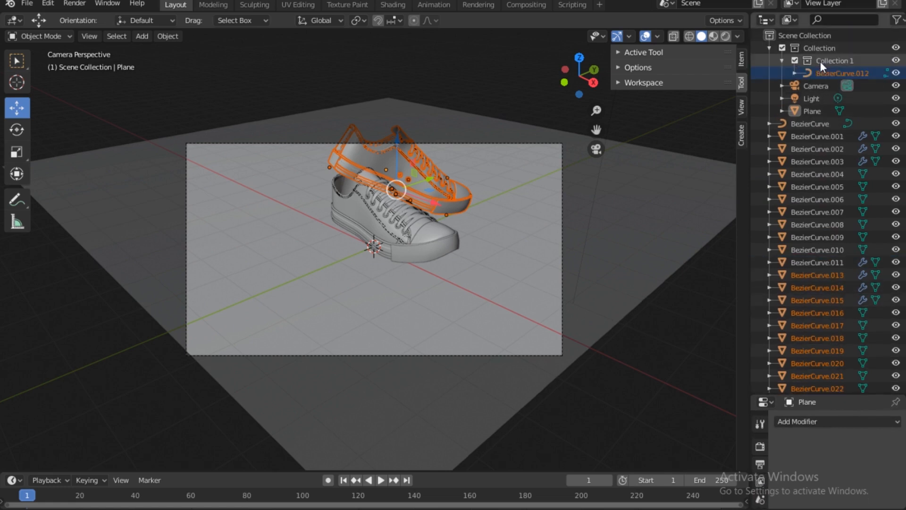
# Move all remaining parts of the tilted sneaker into Collection 1, then enable the collection and collapse it
pyautogui.click(794, 62)
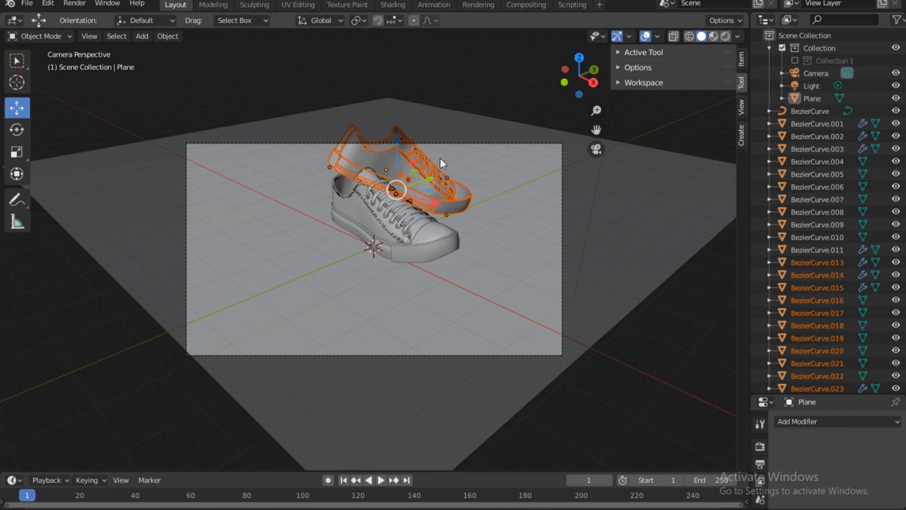
pyautogui.click(794, 60)
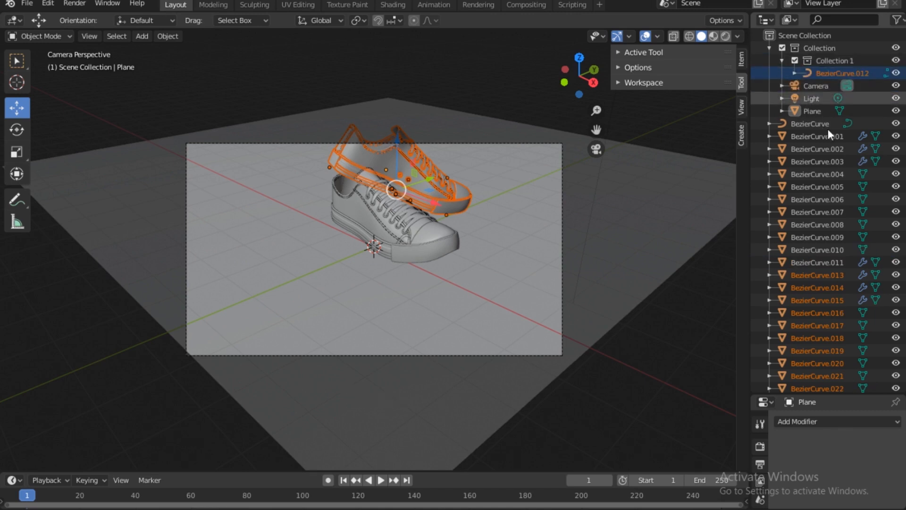
pyautogui.hotkey('ctrl', 'z')
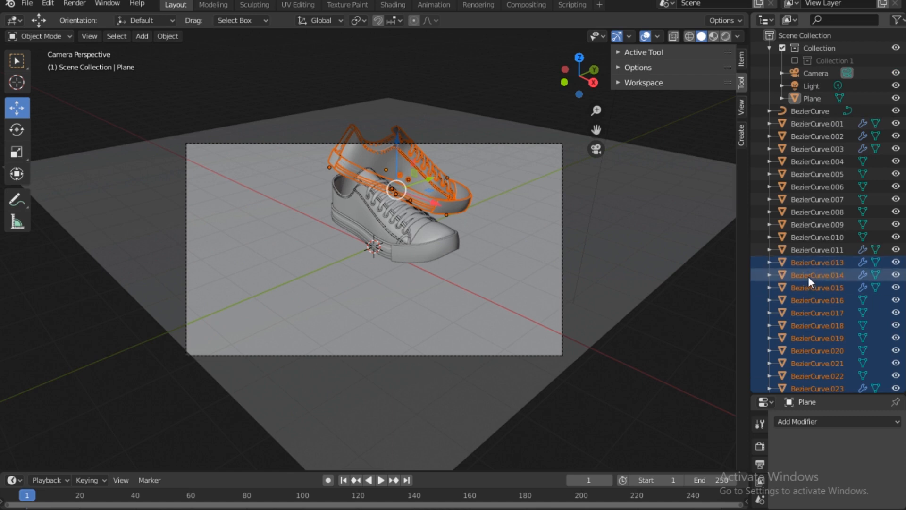
pyautogui.moveTo(808, 276); pyautogui.dragTo(820, 64)
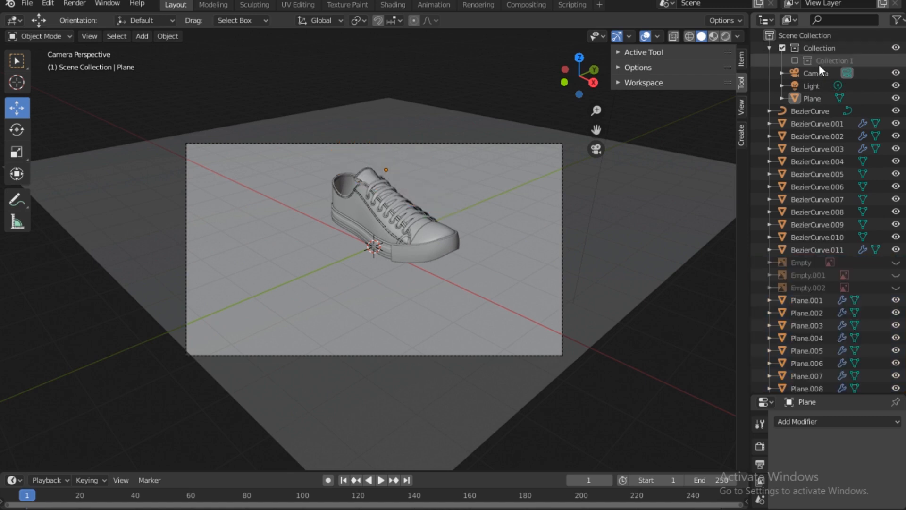
pyautogui.click(794, 61)
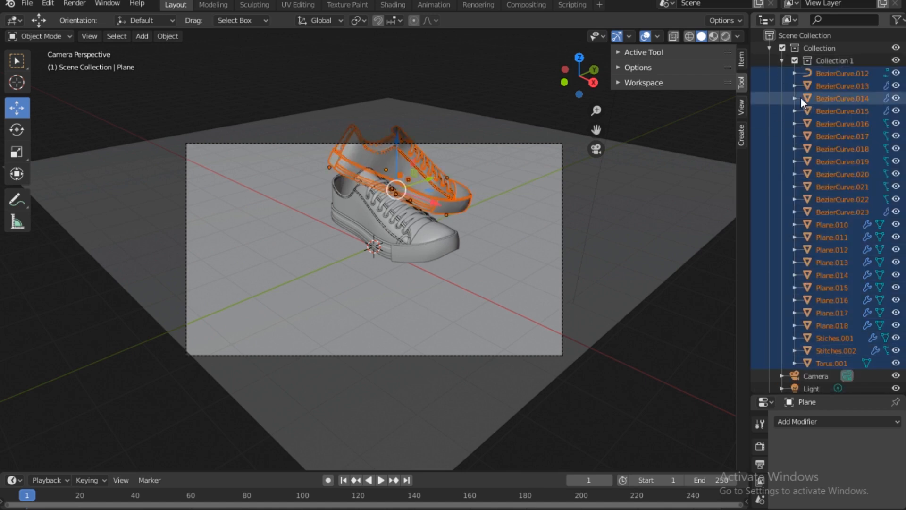
pyautogui.click(782, 61)
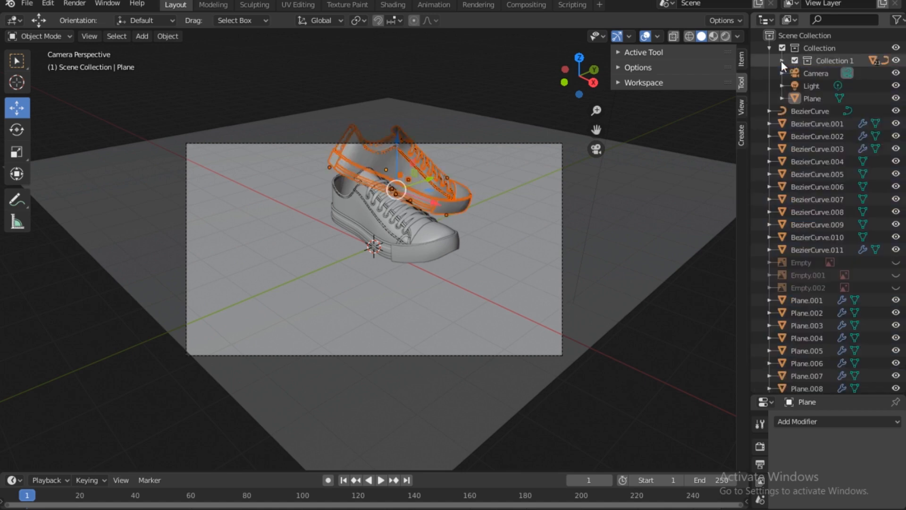
# Rename Collection 1 as Shoe 2
pyautogui.click(820, 59)
pyautogui.press('F2')
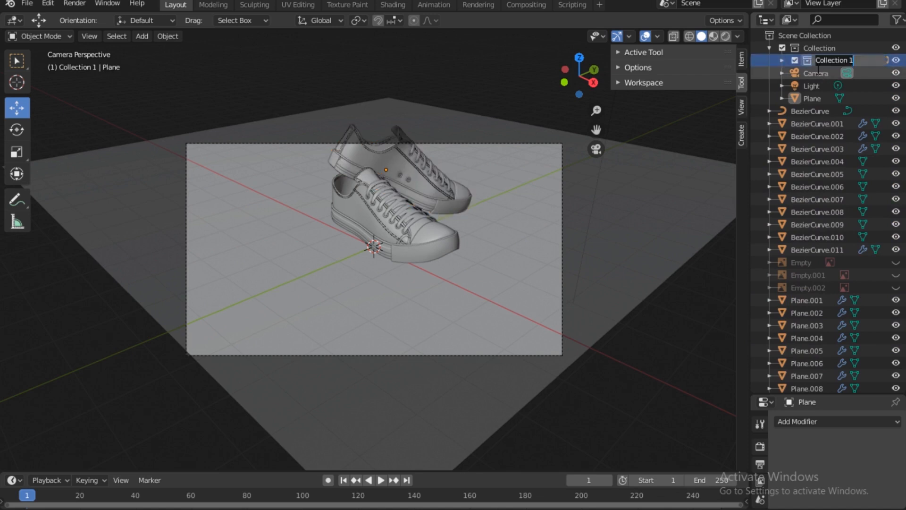
pyautogui.write('SsHOE 2')
pyautogui.press('Return')
pyautogui.press('F2')
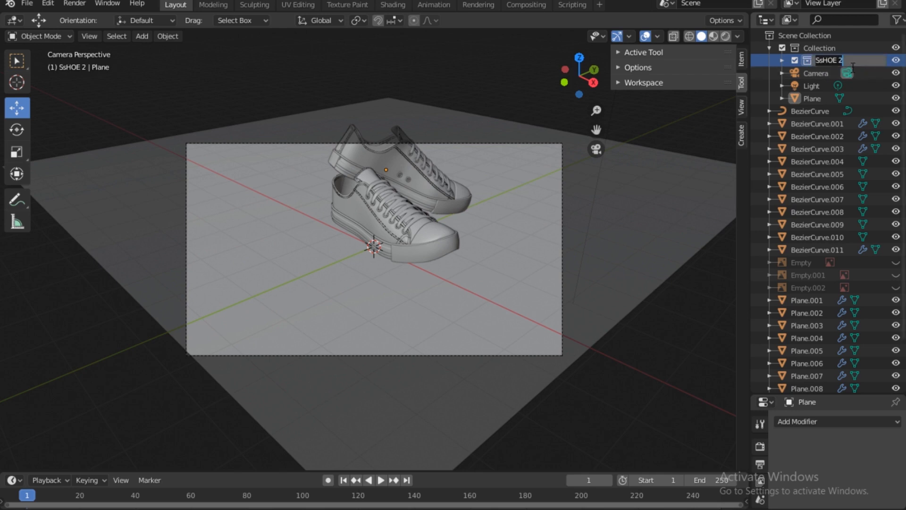
pyautogui.write('Shoe 2')
pyautogui.press('Return')
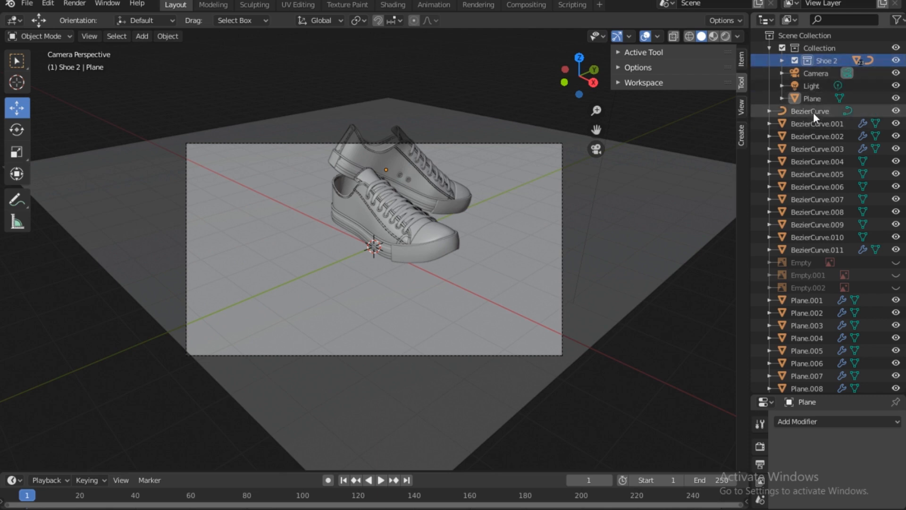
# Exclude Collection from the view layer, select the whole flat sneaker in X-ray, and add another sub-collection inside Collection
pyautogui.click(781, 48)
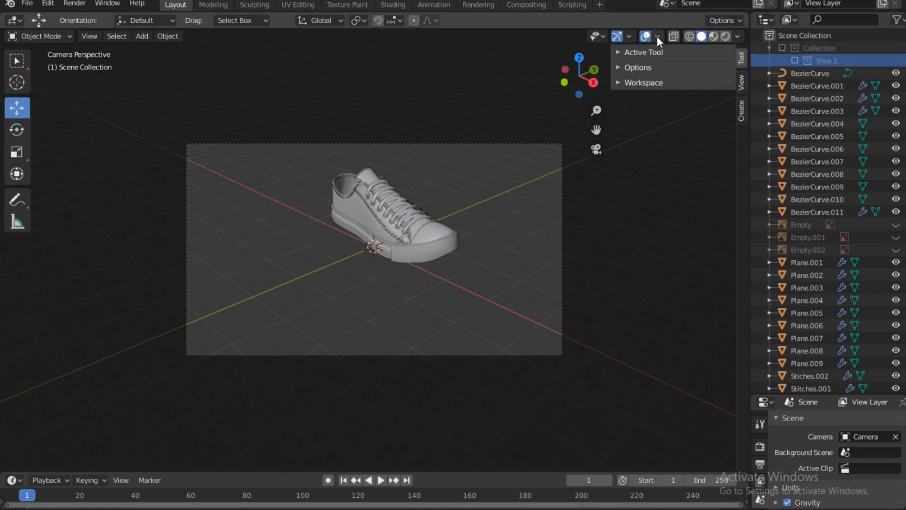
pyautogui.click(672, 36)
pyautogui.moveTo(325, 179); pyautogui.dragTo(474, 289)
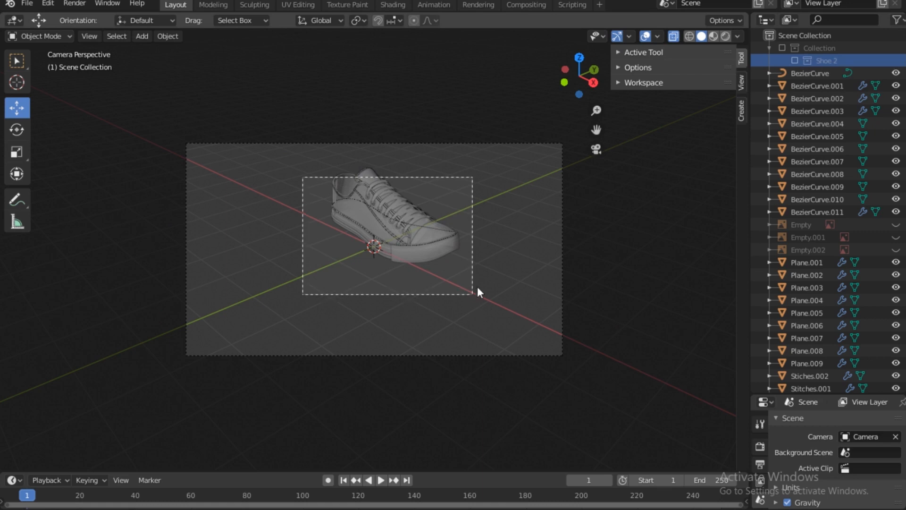
pyautogui.rightClick(820, 48)
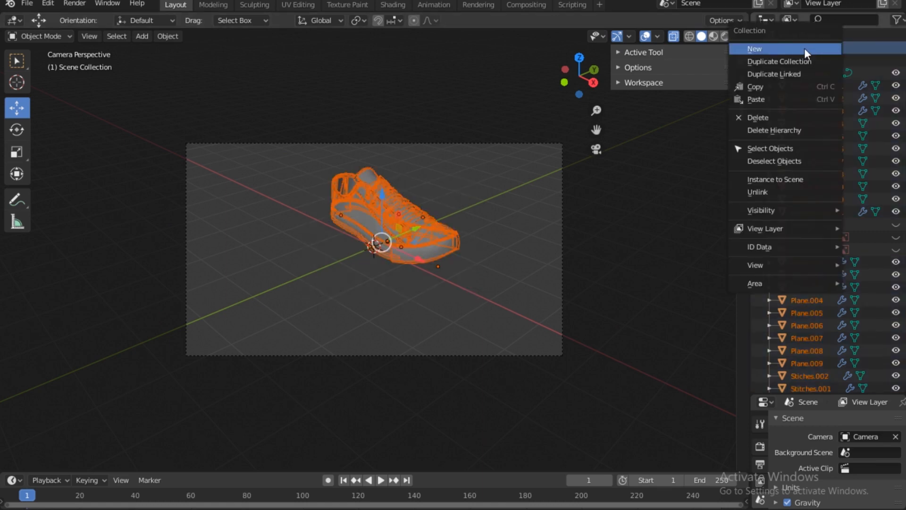
pyautogui.click(804, 48)
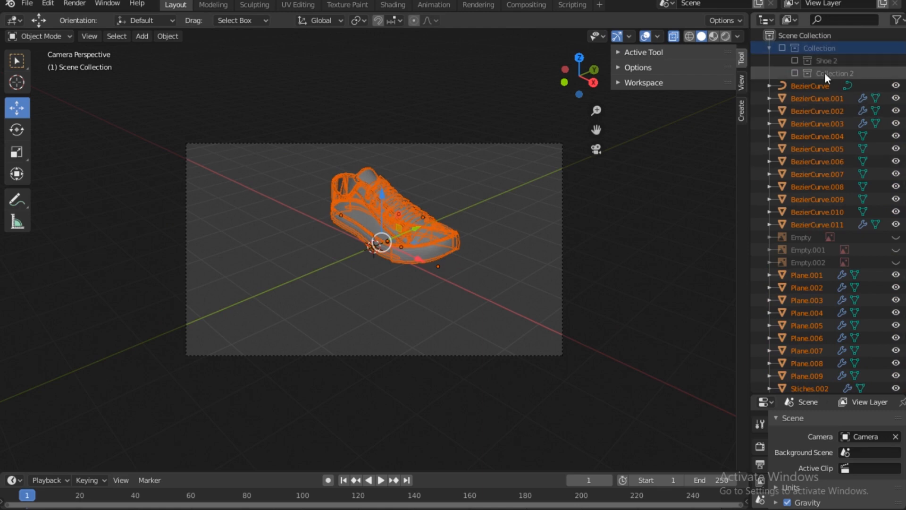
pyautogui.moveTo(818, 87); pyautogui.dragTo(837, 76)
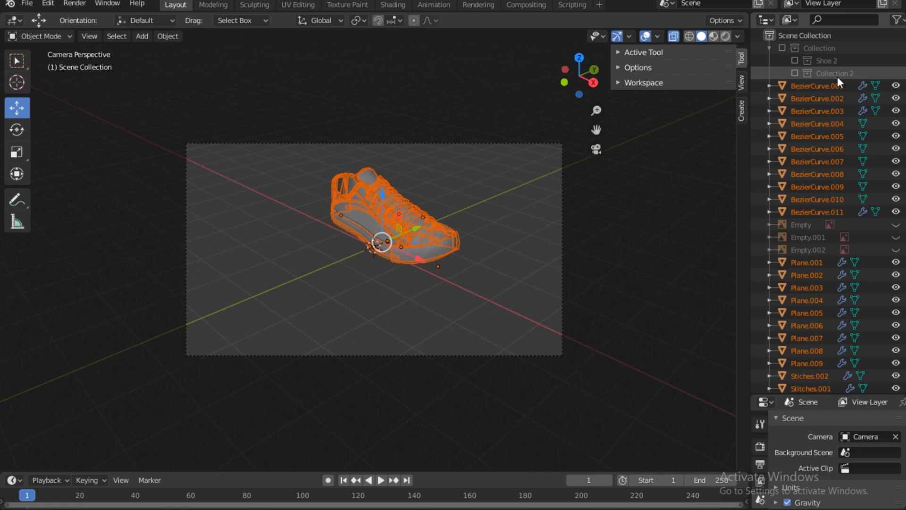
pyautogui.hotkey('ctrl', 'z')
pyautogui.hotkey('ctrl', 'z')
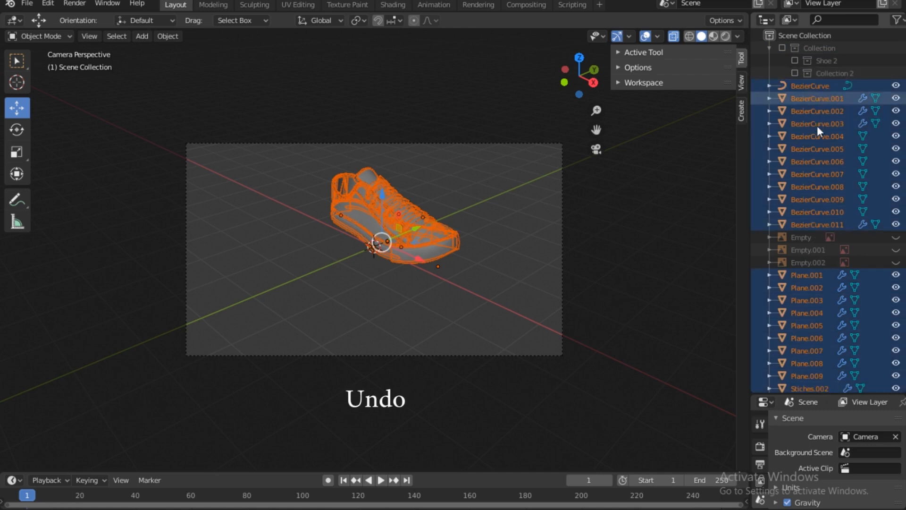
# Move all selected parts of the flat sneaker into Collection 2 and rename that collection as Shoe 1
pyautogui.moveTo(818, 89); pyautogui.dragTo(836, 73)
pyautogui.click(825, 73)
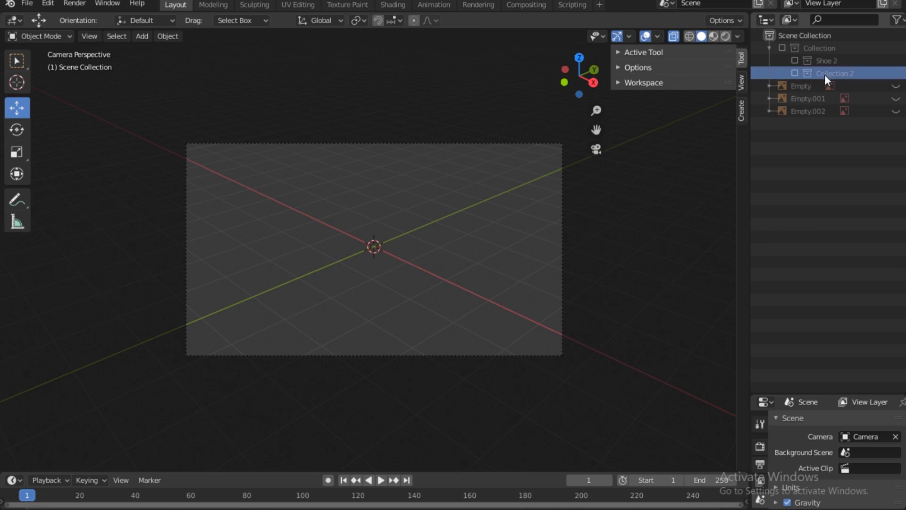
pyautogui.doubleClick(824, 73)
pyautogui.write('Shoe 1')
pyautogui.press('Return')
# Enable Shoe 1, Shoe 2 and their parent Collection in the view layer again, and collapse Shoe 1
pyautogui.click(795, 70)
pyautogui.click(794, 73)
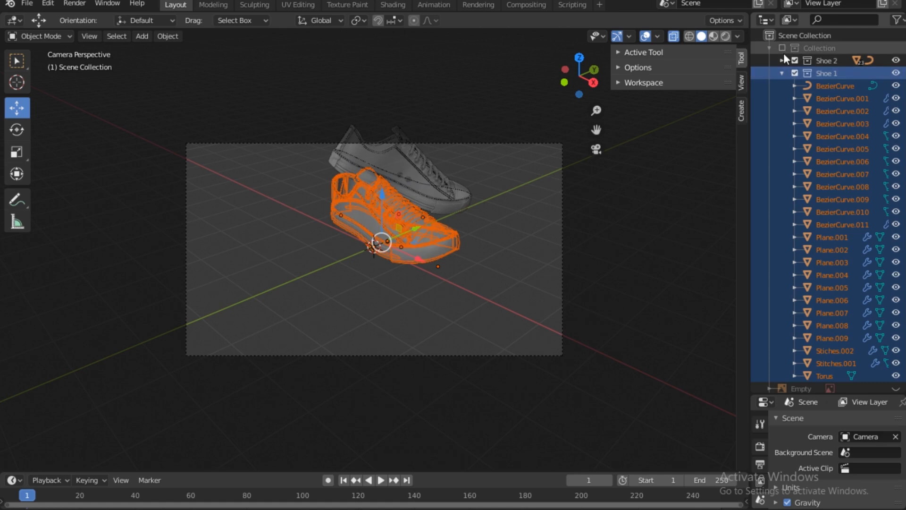
pyautogui.click(783, 48)
pyautogui.click(782, 73)
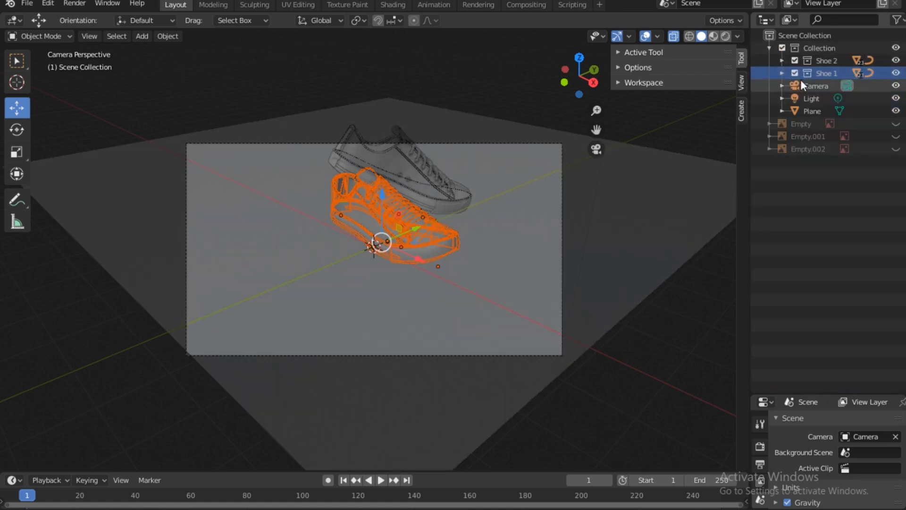
# Add a new sub-collection inside Collection and rename it Shoes
pyautogui.rightClick(793, 45)
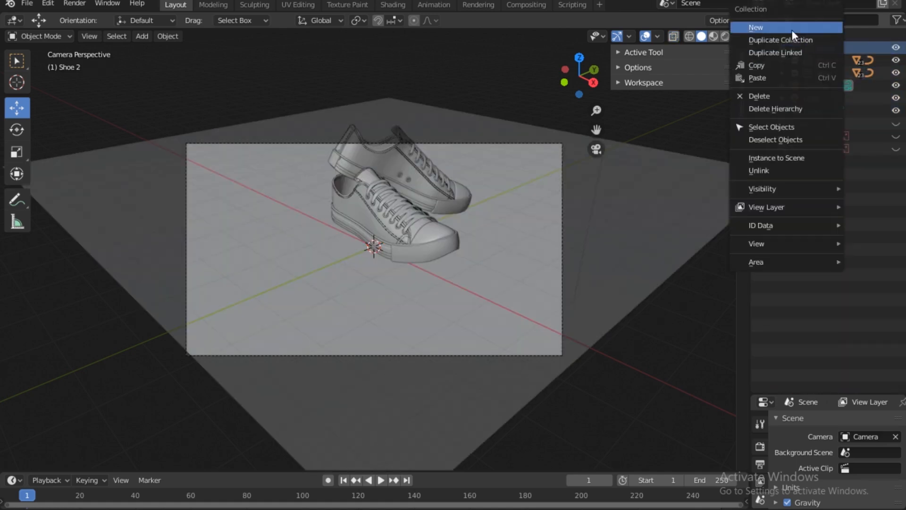
pyautogui.click(792, 30)
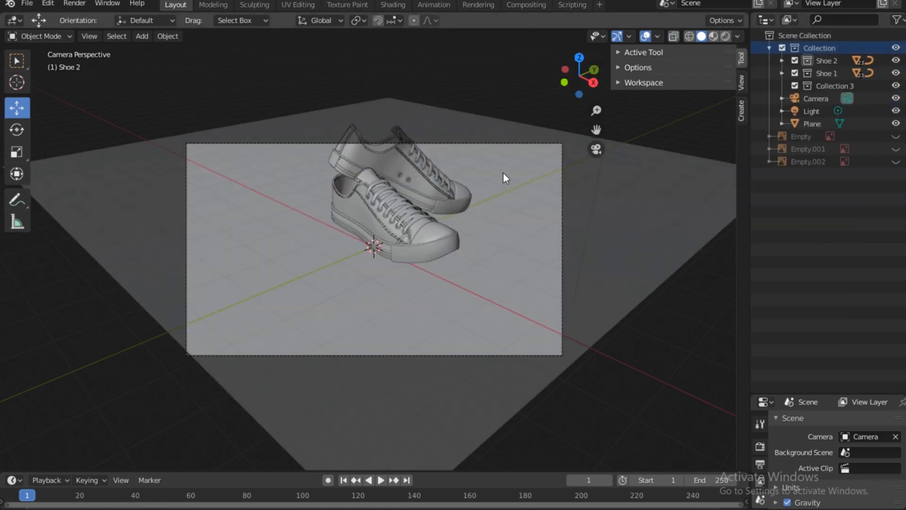
pyautogui.click(838, 84)
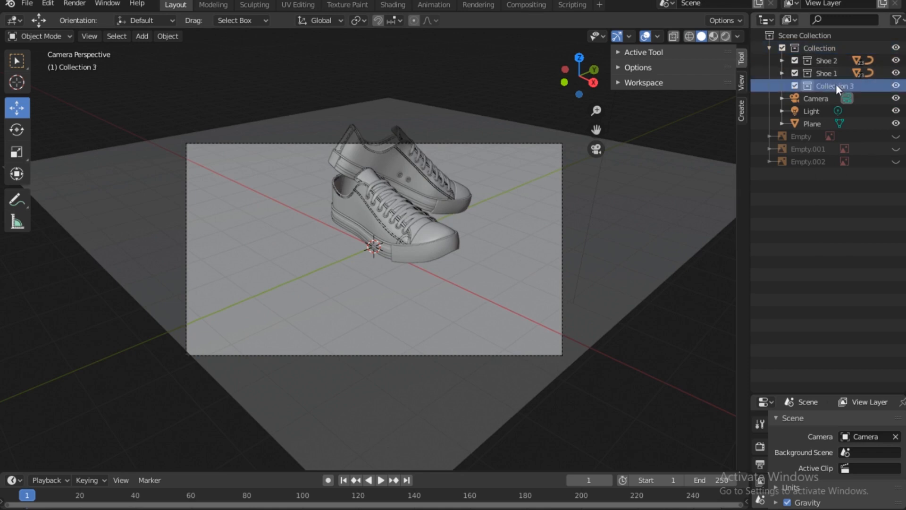
pyautogui.doubleClick(835, 86)
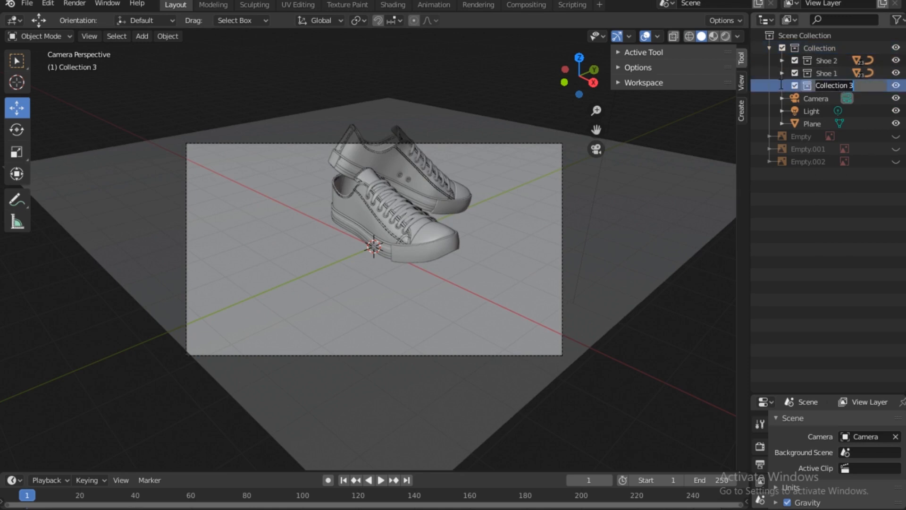
pyautogui.write('Shoes')
pyautogui.press('Return')
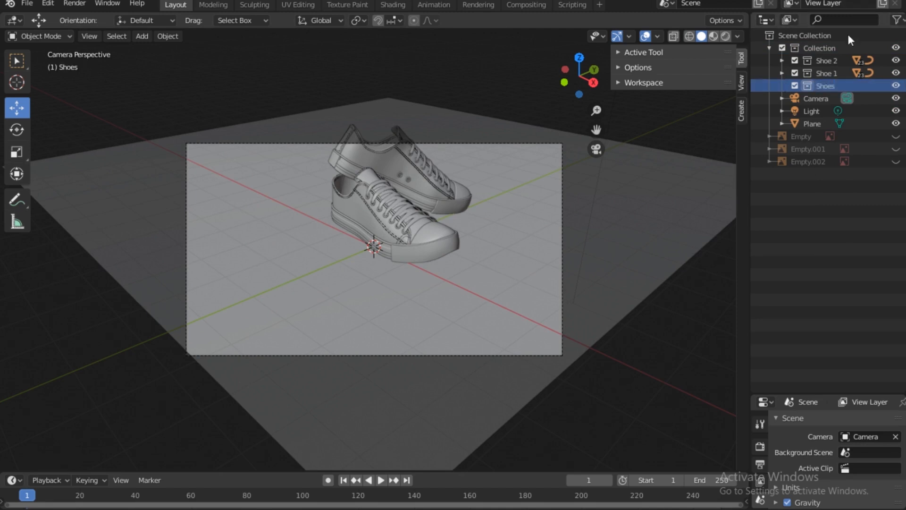
# Move the Shoe 2 and Shoe 1 collections into the Shoes collection and collapse Shoes
pyautogui.click(832, 57)
pyautogui.keyDown('shift'); pyautogui.click(829, 73); pyautogui.keyUp('shift')
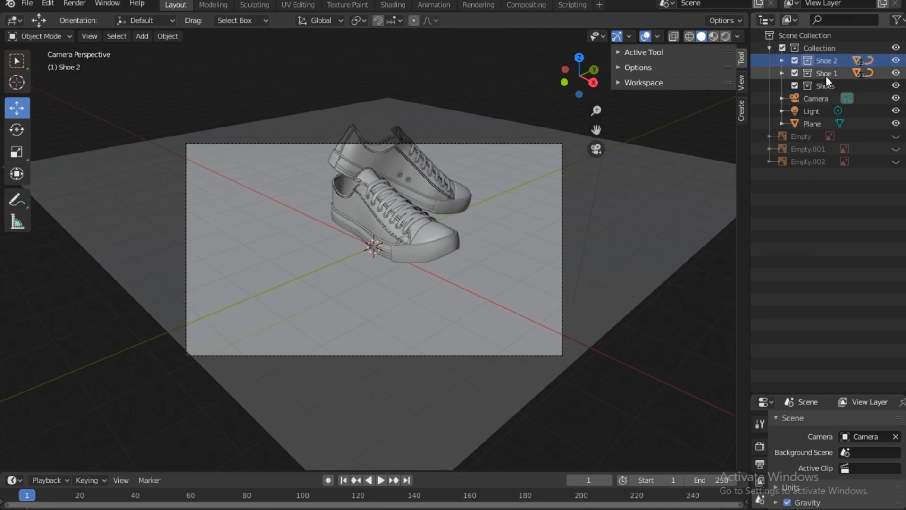
pyautogui.moveTo(822, 75); pyautogui.dragTo(830, 87)
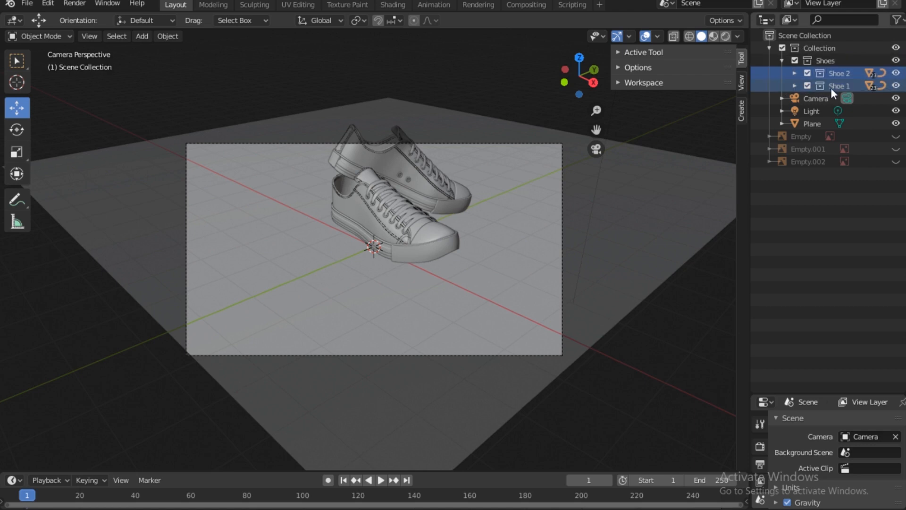
pyautogui.click(781, 61)
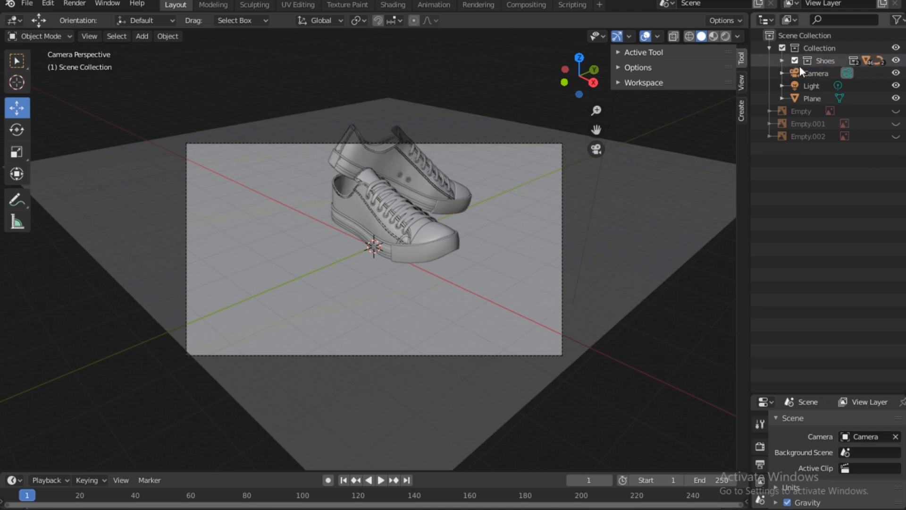
# Select all objects in the Shoes collection and move both sneakers closer to the camera, including about -1.4 m along Y, centring them in the frame
pyautogui.rightClick(826, 59)
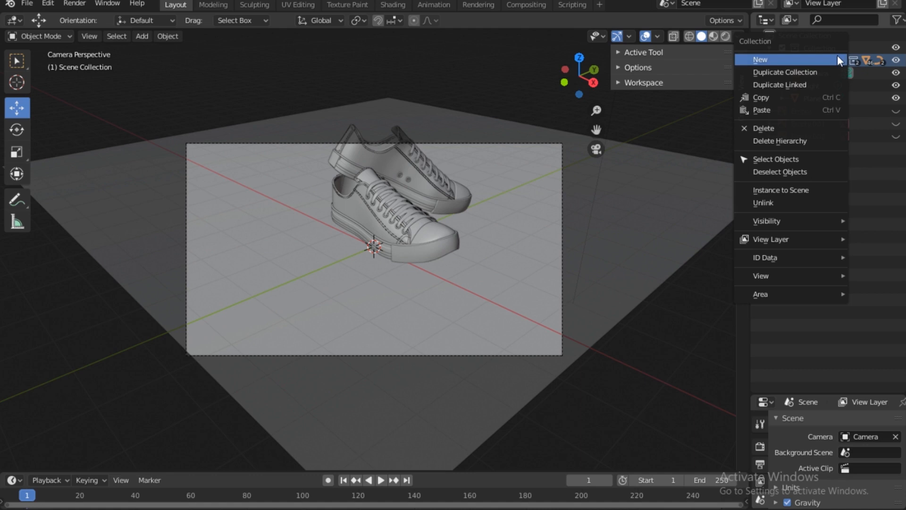
pyautogui.click(782, 161)
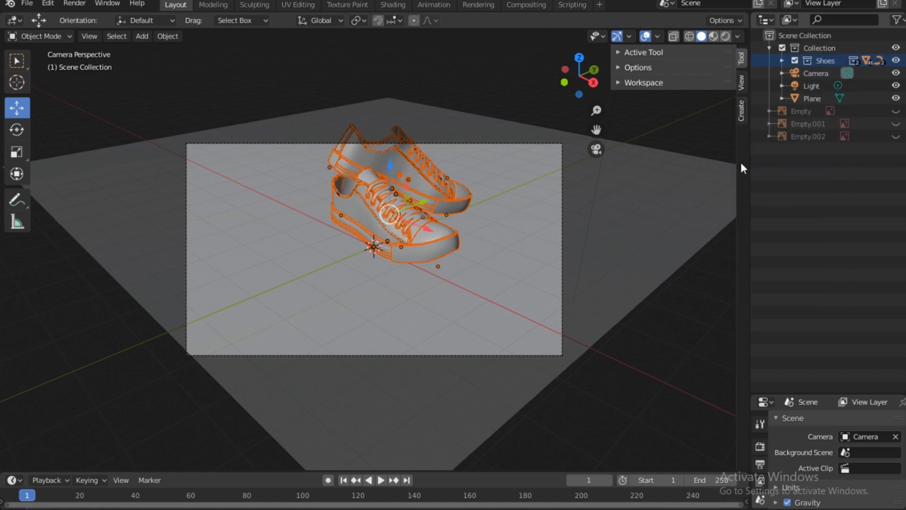
pyautogui.moveTo(427, 229); pyautogui.dragTo(359, 220)
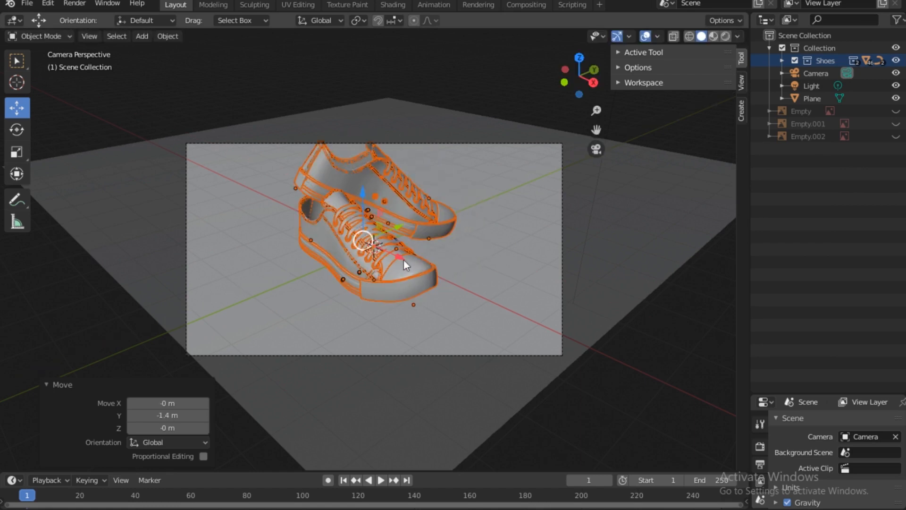
pyautogui.moveTo(403, 259)
pyautogui.mouseDown()
pyautogui.moveTo(431, 243)
pyautogui.moveTo(402, 251)
pyautogui.moveTo(408, 265)
pyautogui.moveTo(411, 249)
pyautogui.moveTo(399, 251)
pyautogui.mouseUp()
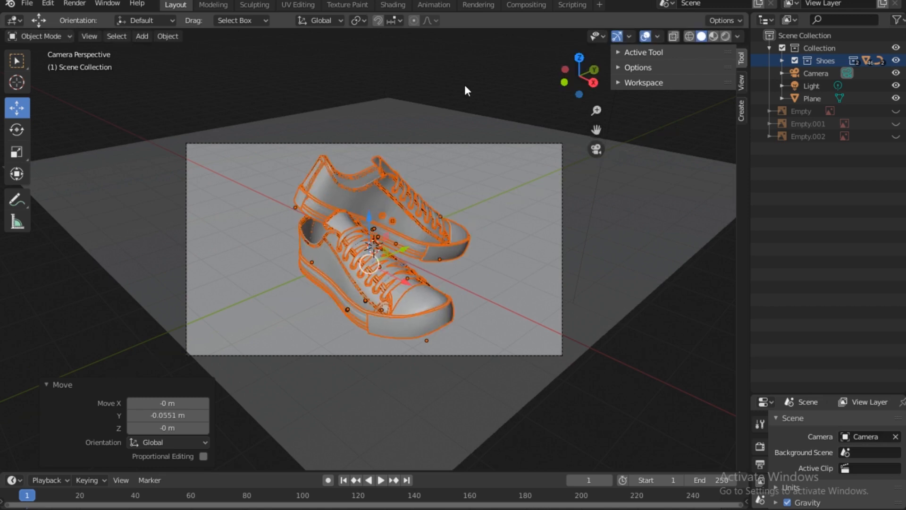
# Deselect the sneakers and render the scene from the camera view
pyautogui.click(520, 123)
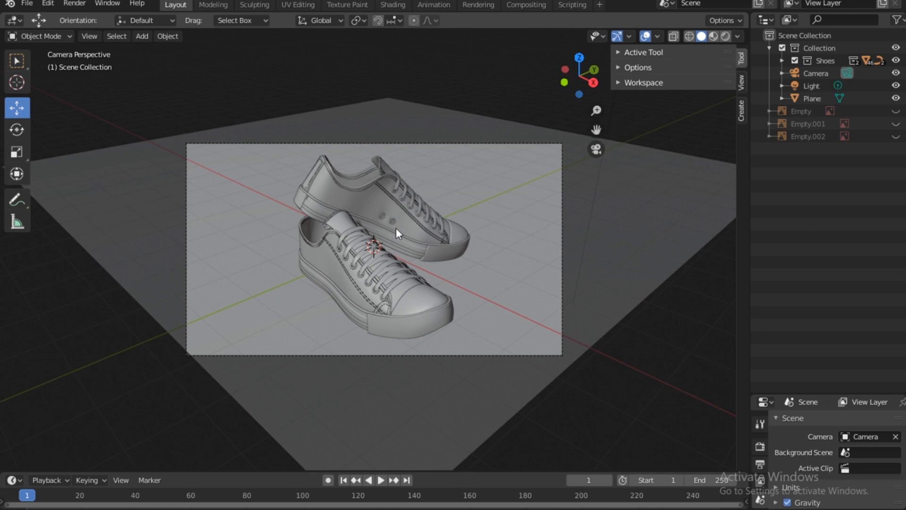
pyautogui.press('F12')
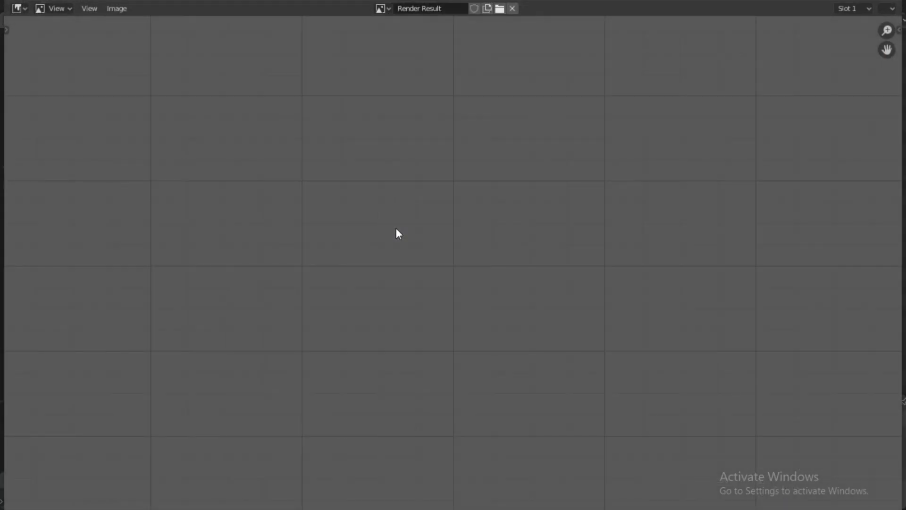